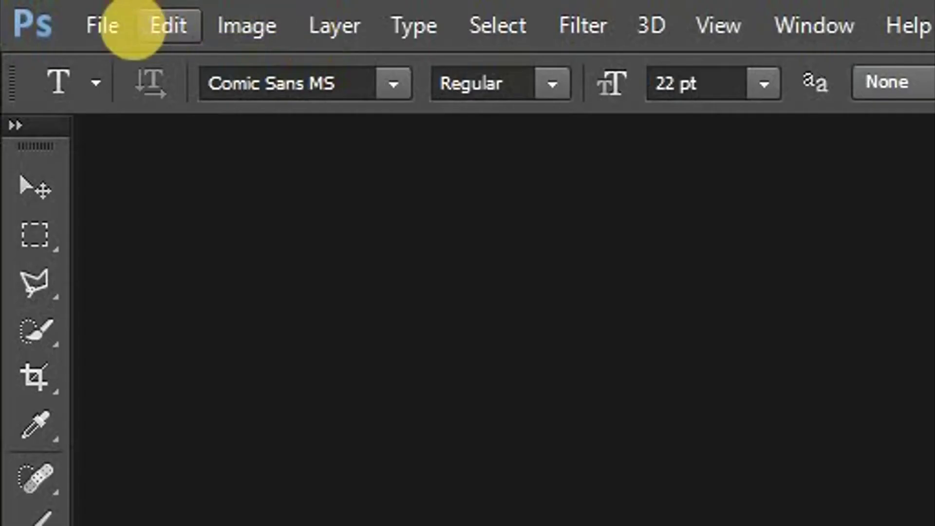
# - Open the File menu in Photoshop CS6's menu bar
pyautogui.click(110, 26)
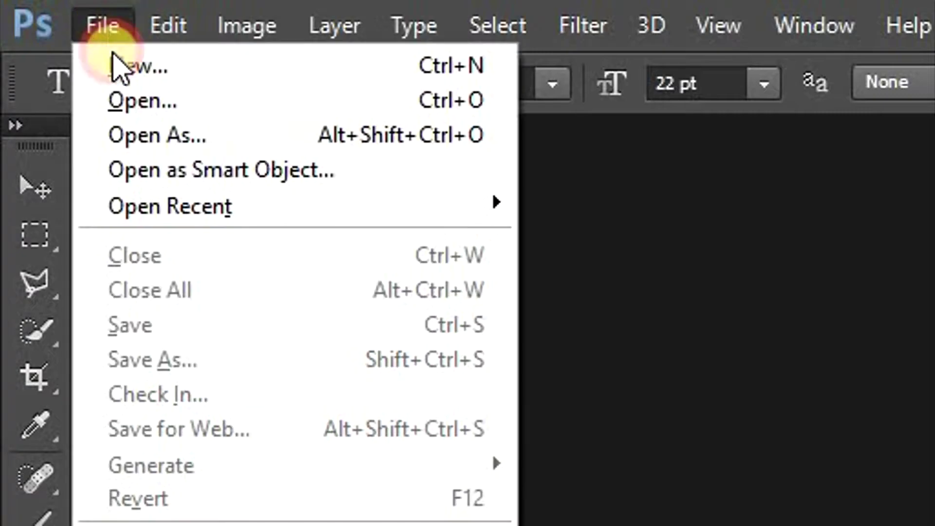
# - Open the photo IMG_1672 of the masked young man from the photo folder
pyautogui.click(98, 101)
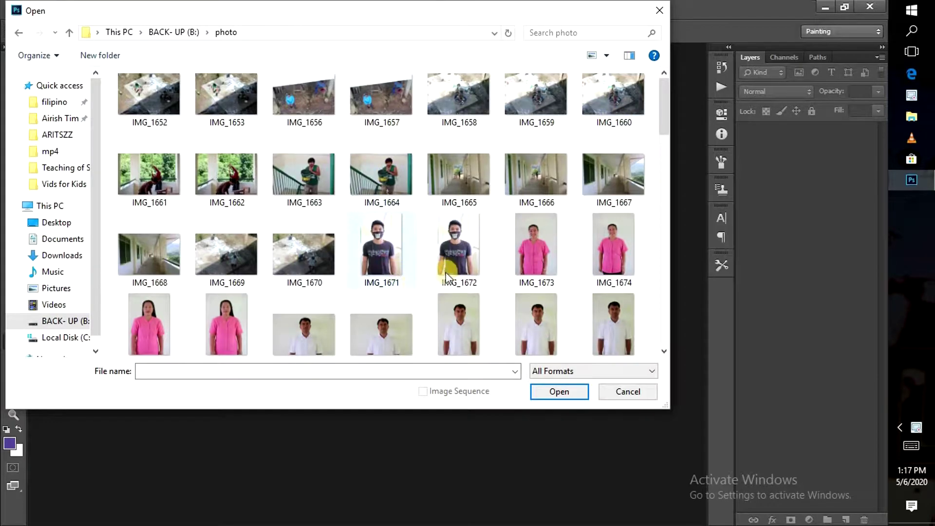
pyautogui.click(454, 250)
pyautogui.click(554, 395)
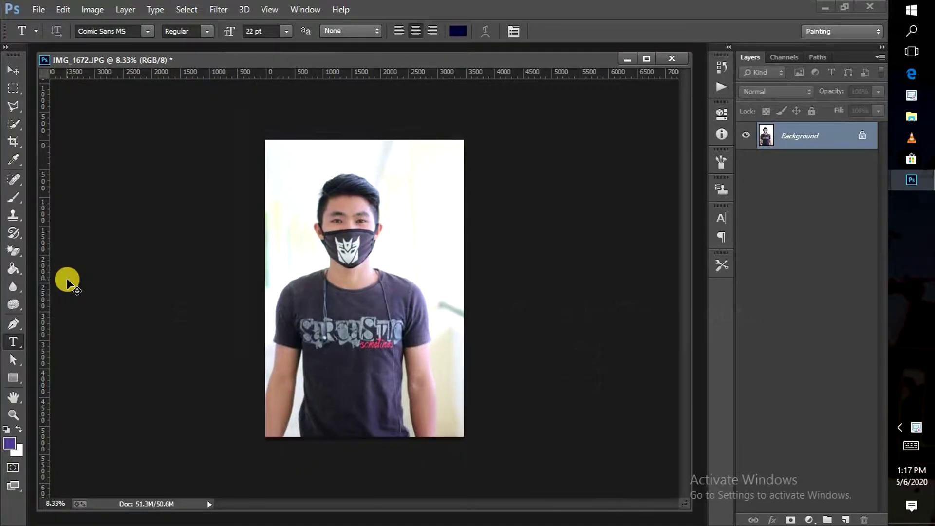
# - Zoom the photo to 33.3% and bring the man's face and mask into view
pyautogui.hotkey('ctrl', '+')
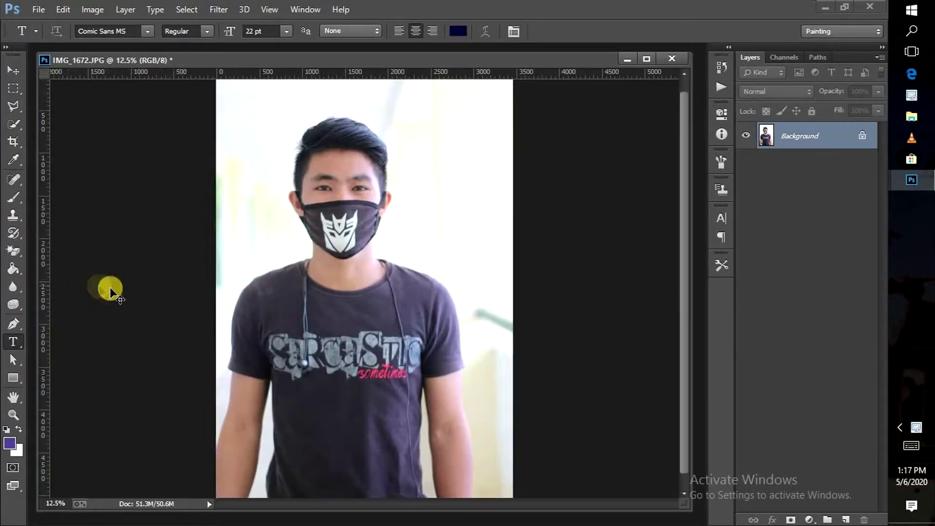
pyautogui.hotkey('ctrl', '+')
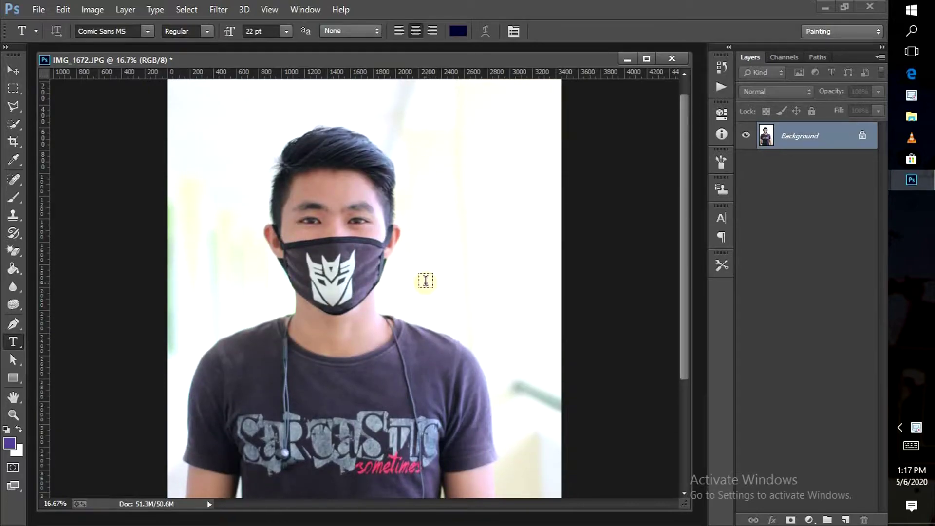
pyautogui.hotkey('ctrl', '+')
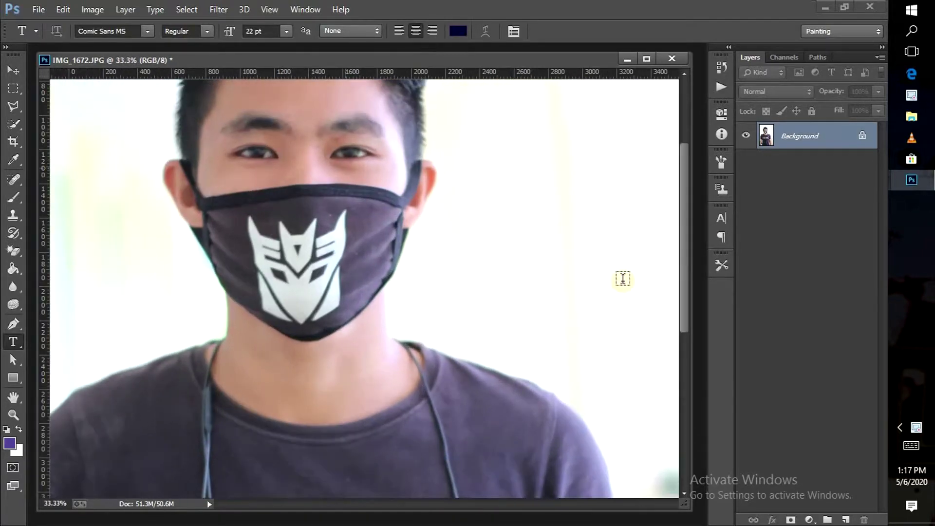
pyautogui.moveTo(686, 216); pyautogui.dragTo(686, 169)
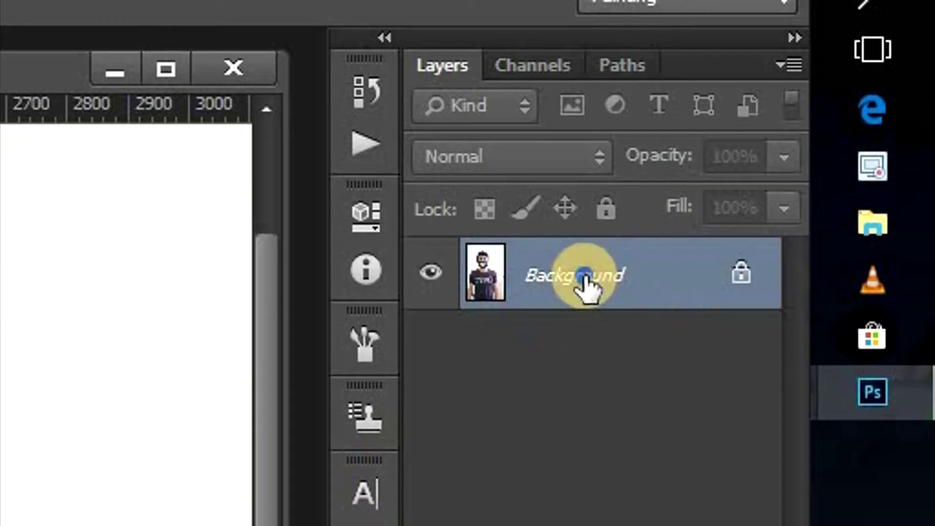
# - Create a copy of the Background layer with Duplicate Layer
pyautogui.rightClick(586, 288)
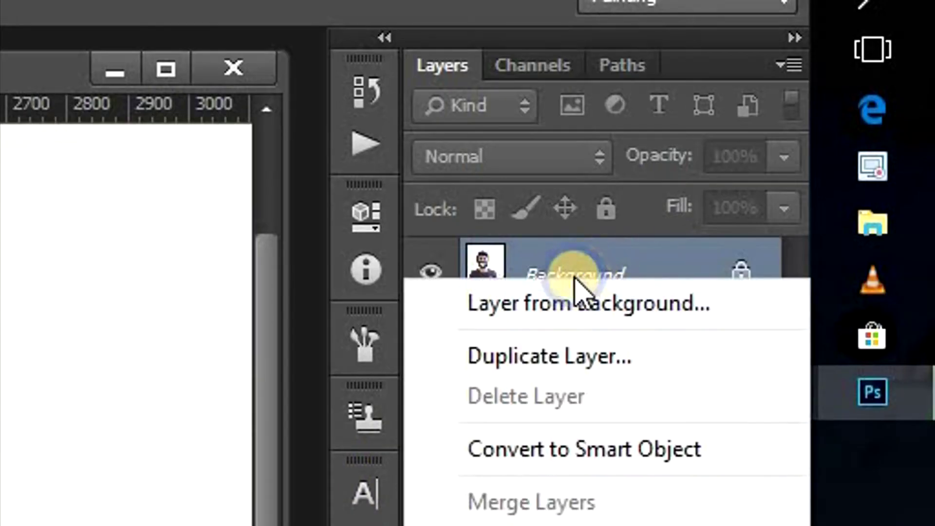
pyautogui.click(548, 371)
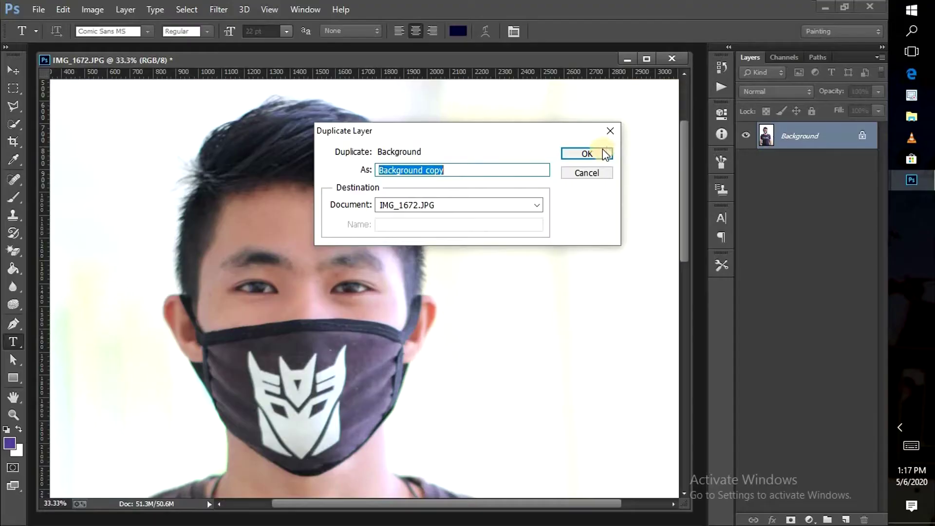
pyautogui.click(603, 149)
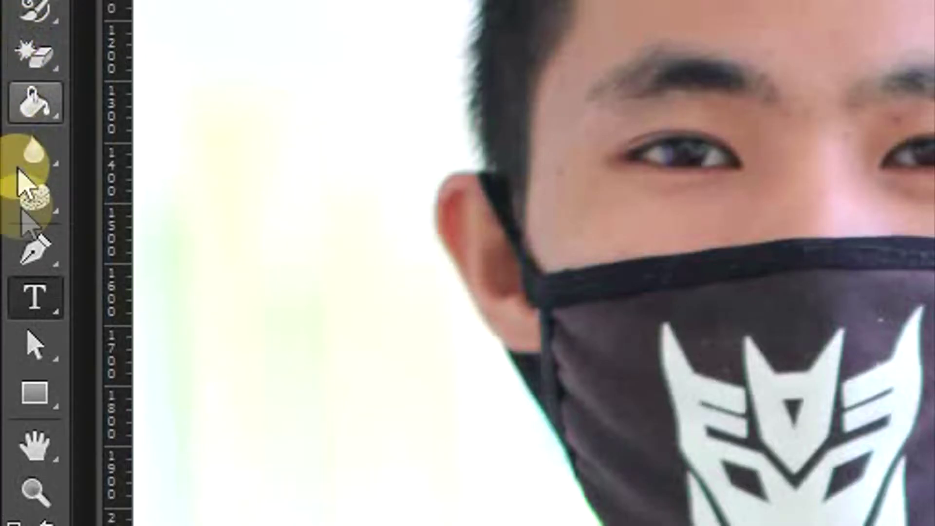
# - Set the Pen tool to Shape mode with the Combine Shapes path operation
pyautogui.click(28, 258)
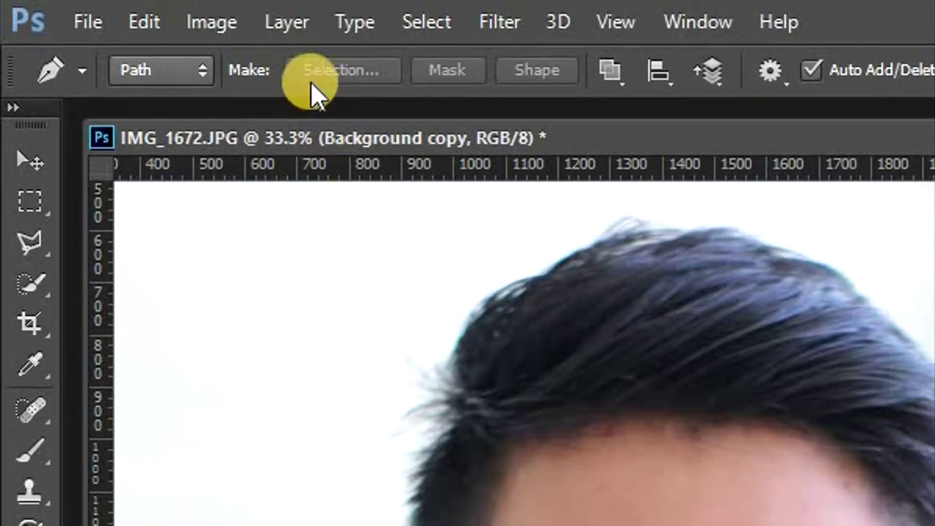
pyautogui.click(195, 78)
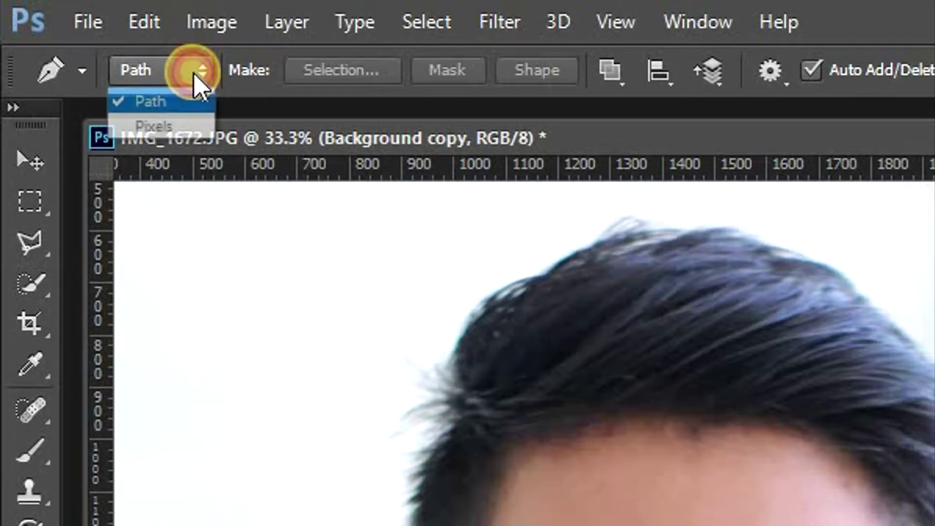
pyautogui.click(192, 102)
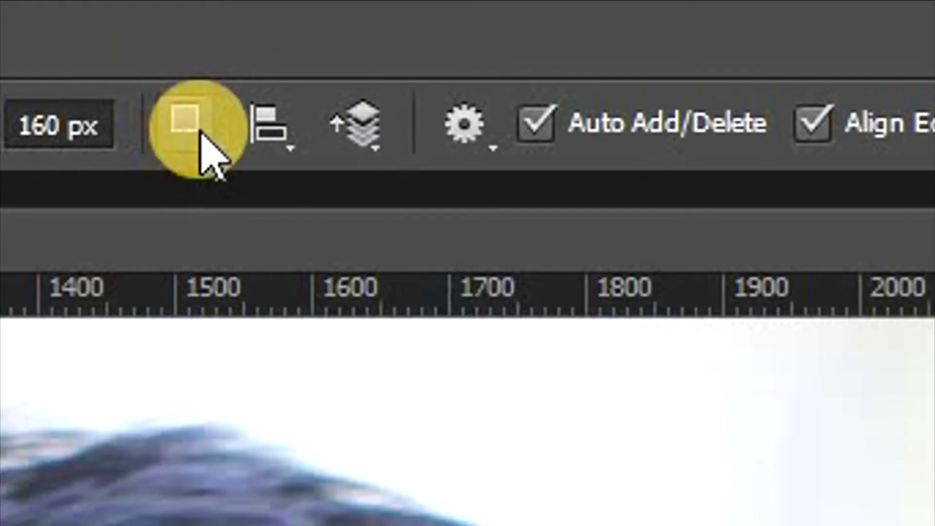
pyautogui.click(201, 129)
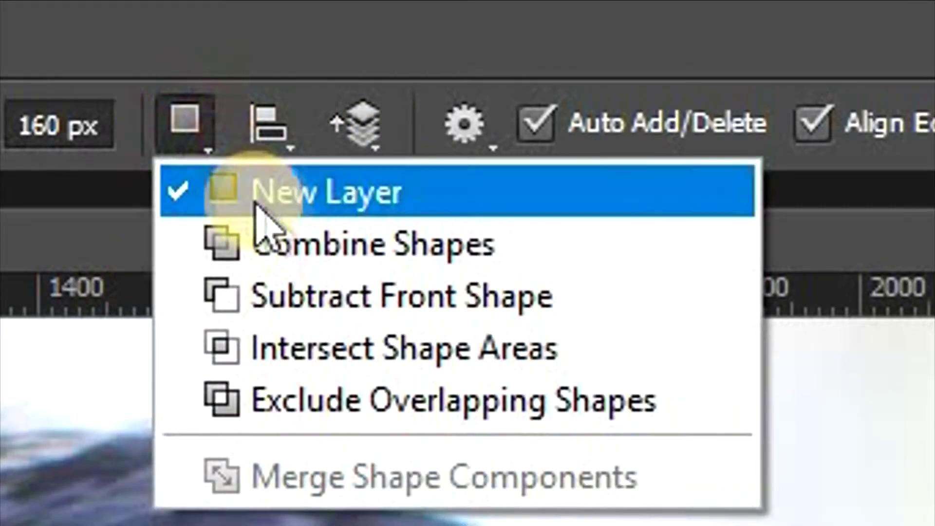
pyautogui.click(317, 247)
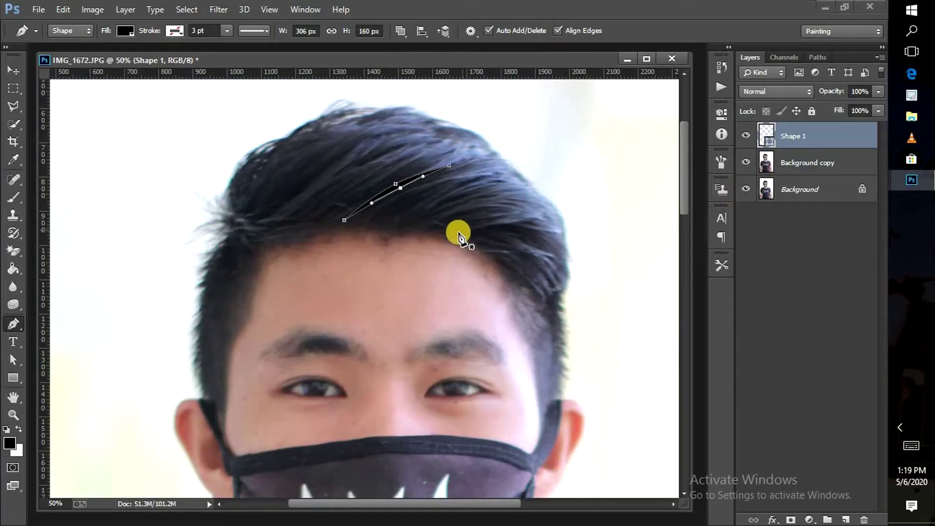
# - Draw closed black crescent hair strands across the left, middle and right of the hair
pyautogui.moveTo(491, 237); pyautogui.dragTo(515, 229)
pyautogui.click(490, 255)
pyautogui.click(546, 305)
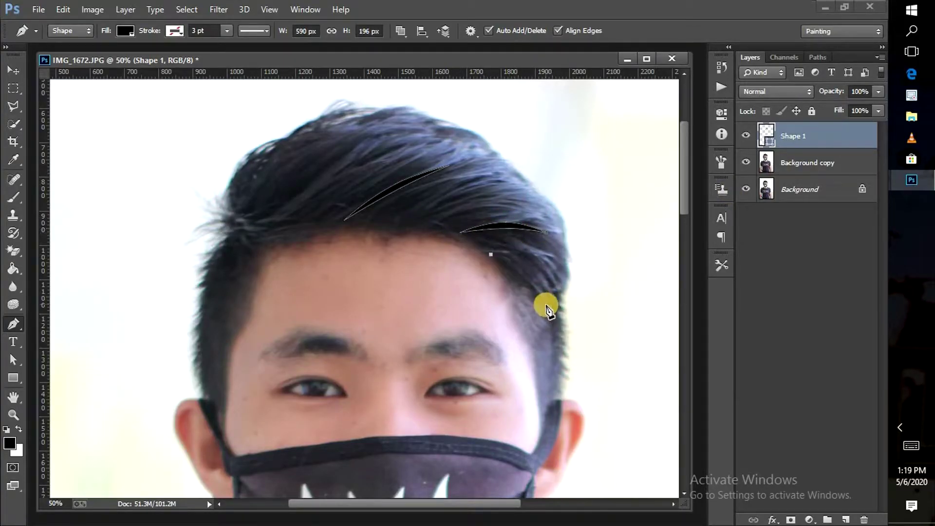
pyautogui.moveTo(526, 271); pyautogui.dragTo(525, 288)
pyautogui.moveTo(276, 221); pyautogui.dragTo(348, 190)
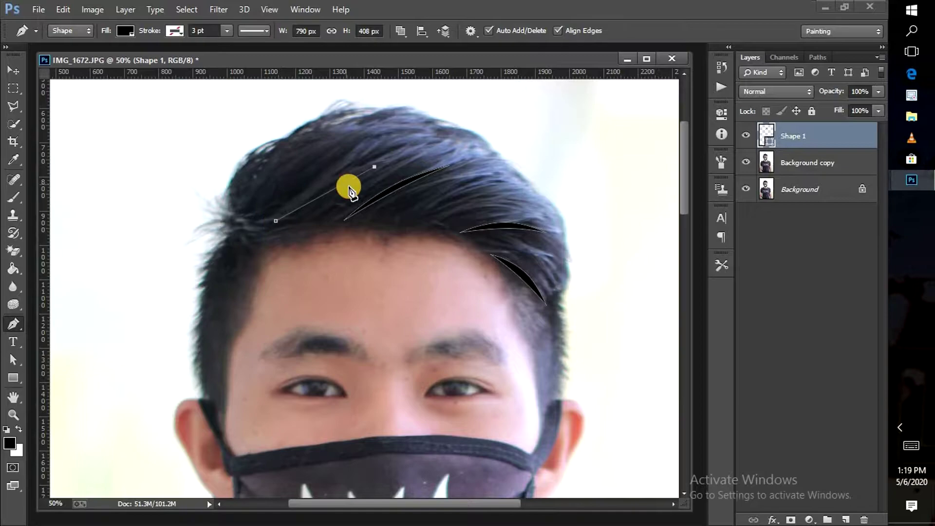
pyautogui.click(279, 218)
pyautogui.moveTo(284, 217); pyautogui.dragTo(321, 198)
pyautogui.moveTo(395, 224); pyautogui.dragTo(460, 219)
pyautogui.click(506, 197)
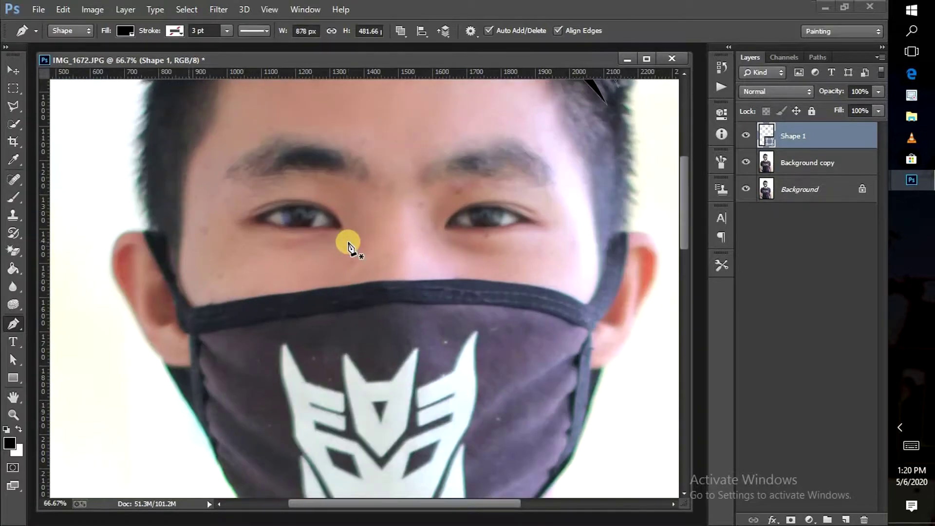
# - Zoom to 66.7% and draw a black crescent along the left upper eyelid
pyautogui.hotkey('ctrl', '+')
pyautogui.scroll(-5, 349, 244)
pyautogui.moveTo(283, 200); pyautogui.dragTo(324, 224)
pyautogui.click(283, 200)
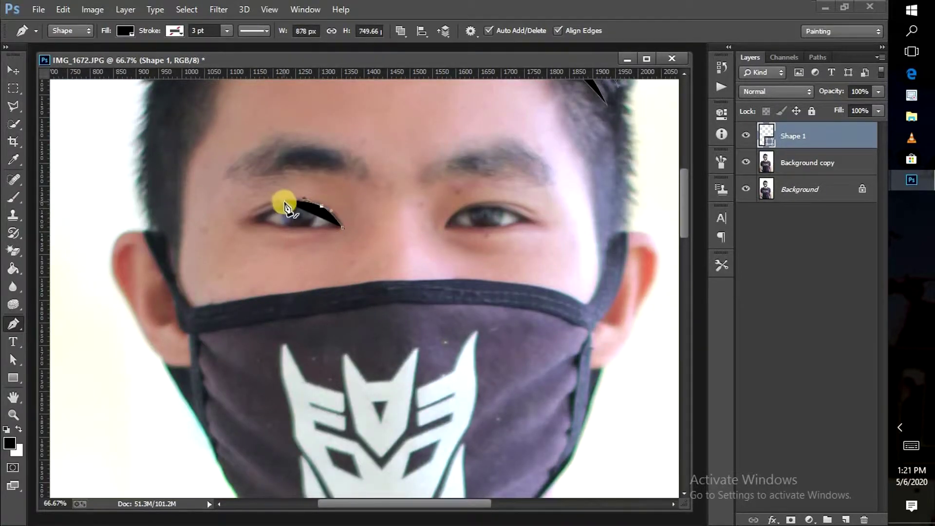
# - Draw crescents along the right upper eyelid and above the left eye
pyautogui.click(444, 228)
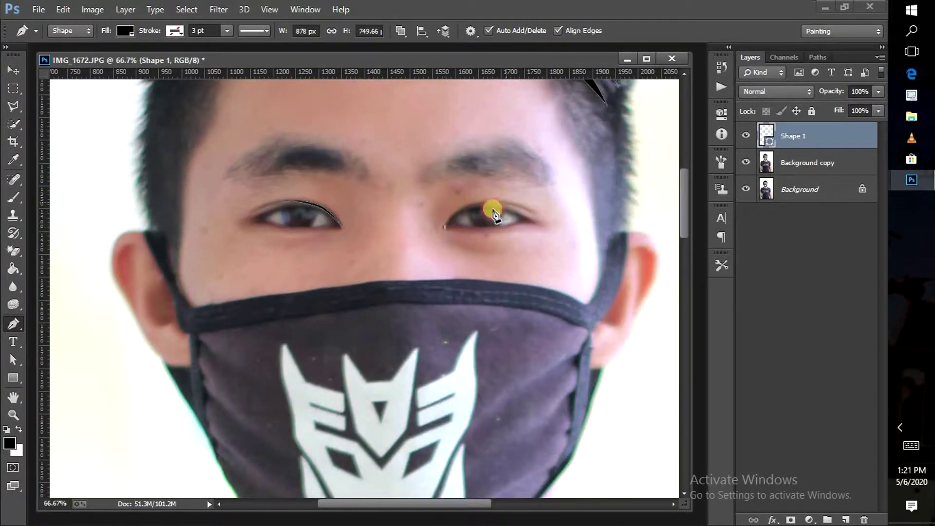
pyautogui.click(533, 223)
pyautogui.click(502, 209)
pyautogui.click(461, 212)
pyautogui.click(253, 220)
pyautogui.click(330, 216)
pyautogui.click(299, 205)
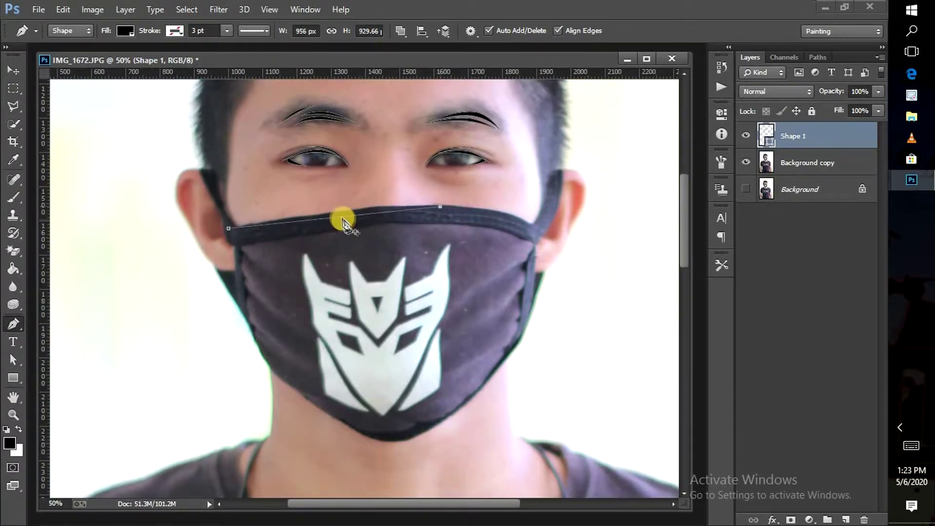
# - Draw a black crescent along the mask's top edge
pyautogui.click(358, 210)
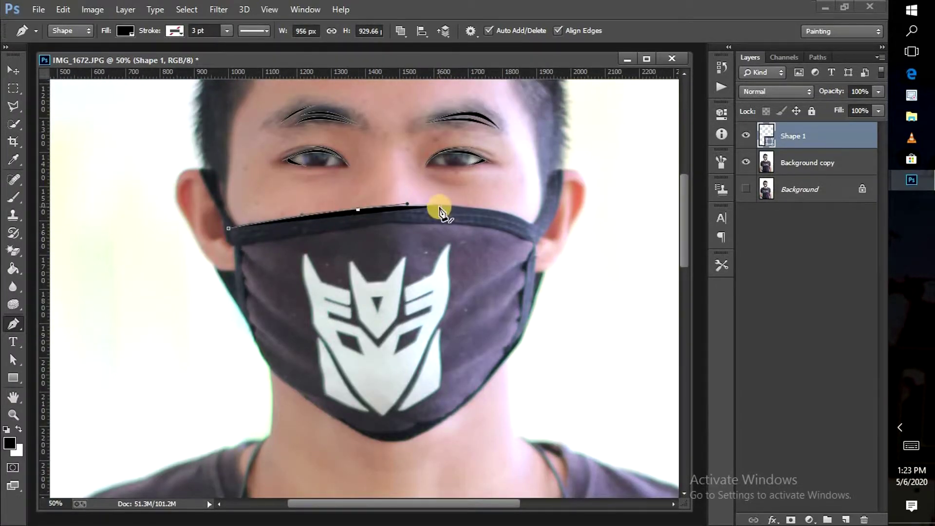
pyautogui.click(531, 224)
pyautogui.click(418, 216)
# - Outline the left ear and both ear straps with black curved shapes
pyautogui.scroll(1, 575, 248)
pyautogui.moveTo(203, 203); pyautogui.dragTo(198, 219)
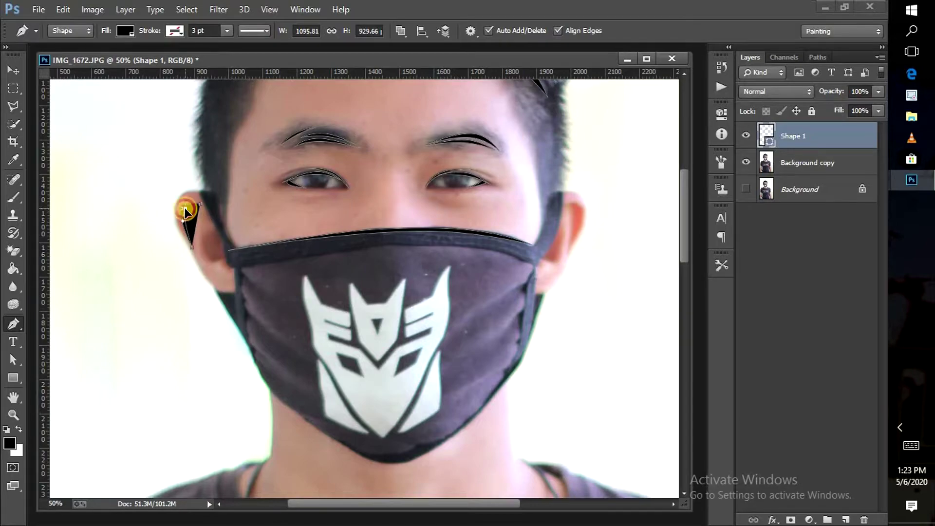
pyautogui.click(185, 210)
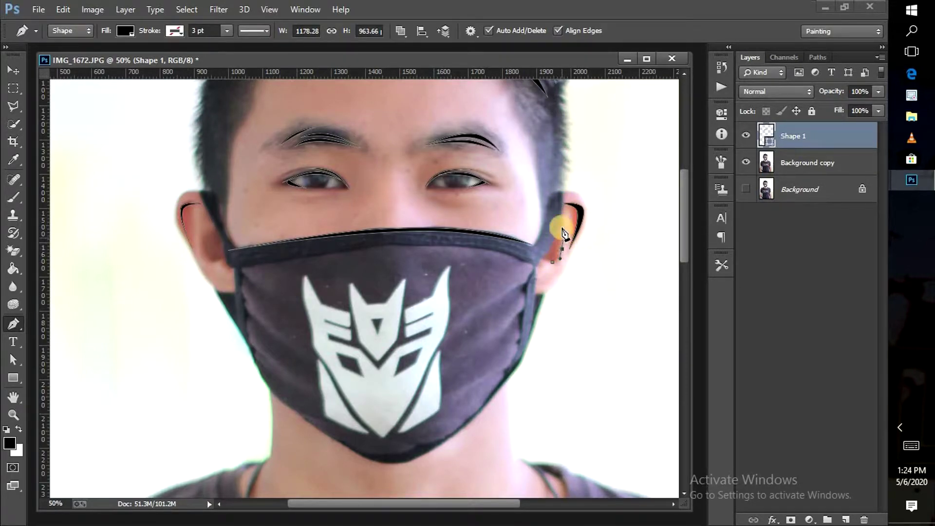
pyautogui.click(210, 235)
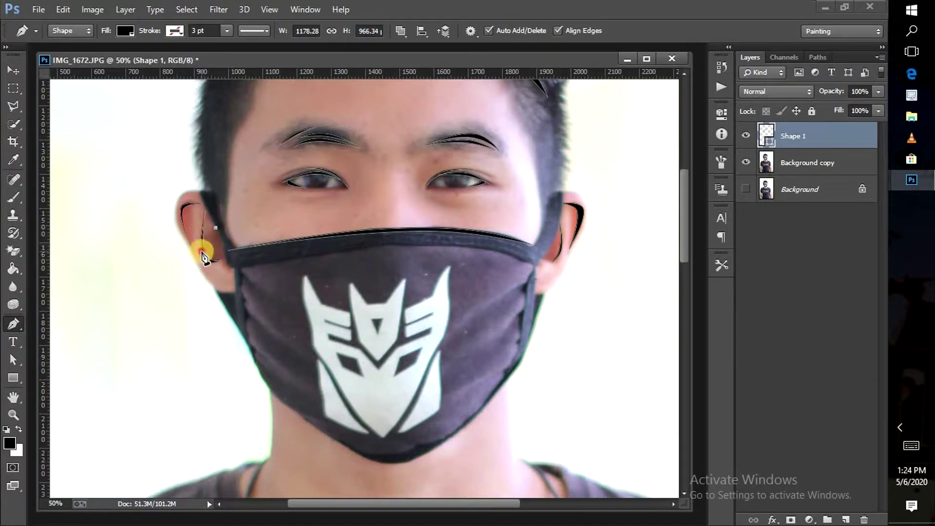
pyautogui.click(562, 194)
pyautogui.click(556, 233)
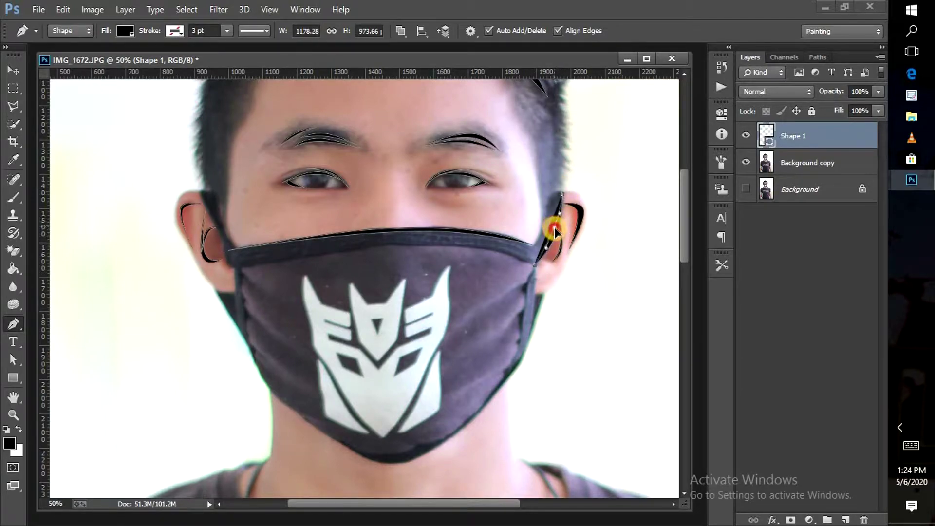
pyautogui.moveTo(225, 254); pyautogui.dragTo(211, 231)
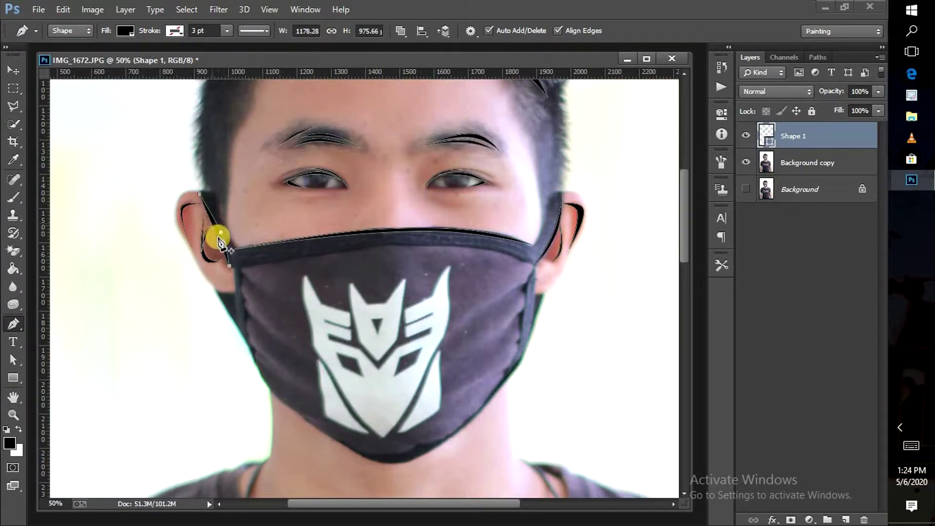
pyautogui.scroll(-1, 255, 263)
# - Draw a filled black band across the full top edge of the mask
pyautogui.click(231, 245)
pyautogui.click(535, 243)
pyautogui.click(358, 244)
pyautogui.click(447, 244)
pyautogui.moveTo(447, 245); pyautogui.dragTo(445, 220)
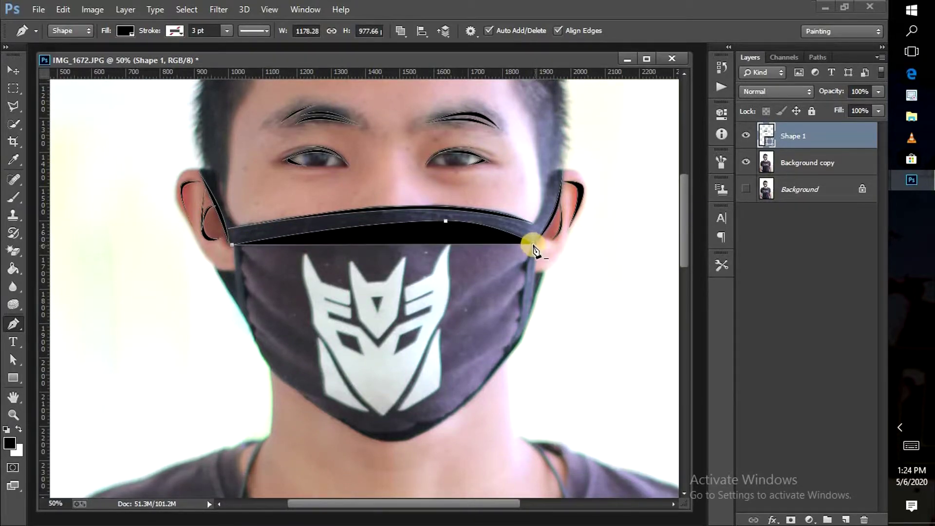
pyautogui.press('Return')
pyautogui.scroll(-1, 511, 249)
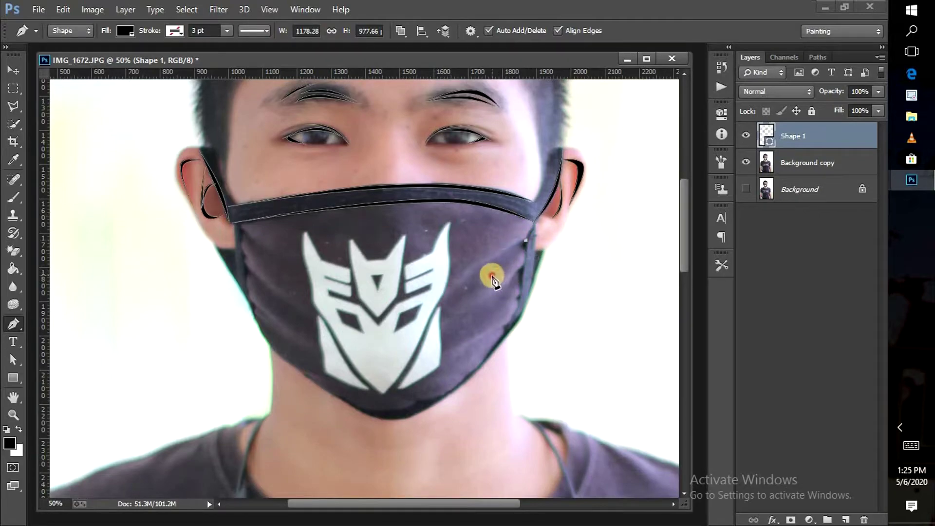
# - Draw thin curved fold lines on the mask's left and right sides
pyautogui.moveTo(241, 228); pyautogui.dragTo(300, 258)
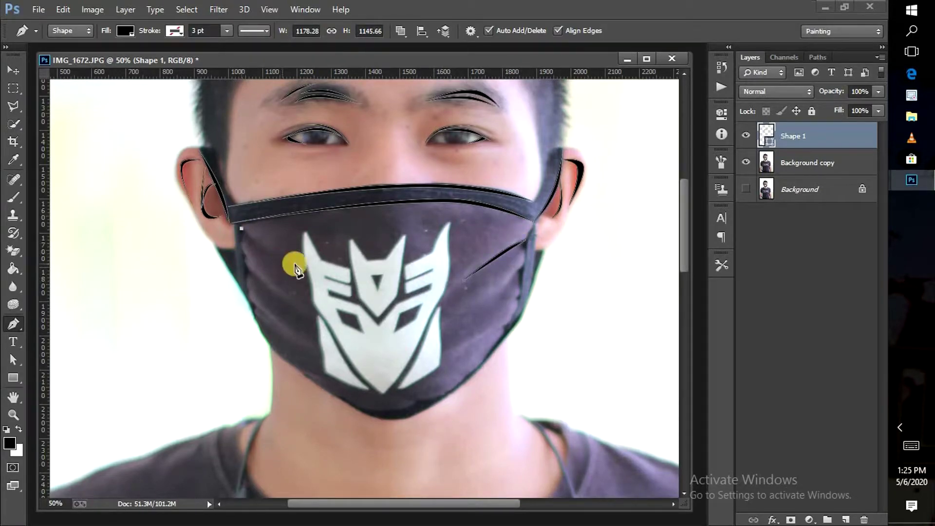
pyautogui.moveTo(486, 295)
pyautogui.mouseDown()
pyautogui.moveTo(525, 273)
pyautogui.moveTo(502, 273)
pyautogui.mouseUp()
pyautogui.moveTo(271, 287); pyautogui.dragTo(300, 310)
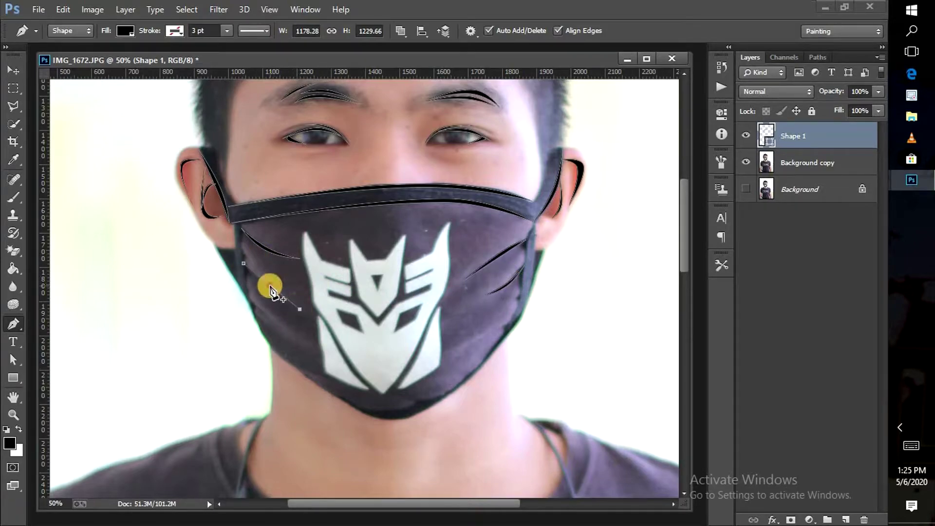
pyautogui.moveTo(487, 345); pyautogui.dragTo(499, 333)
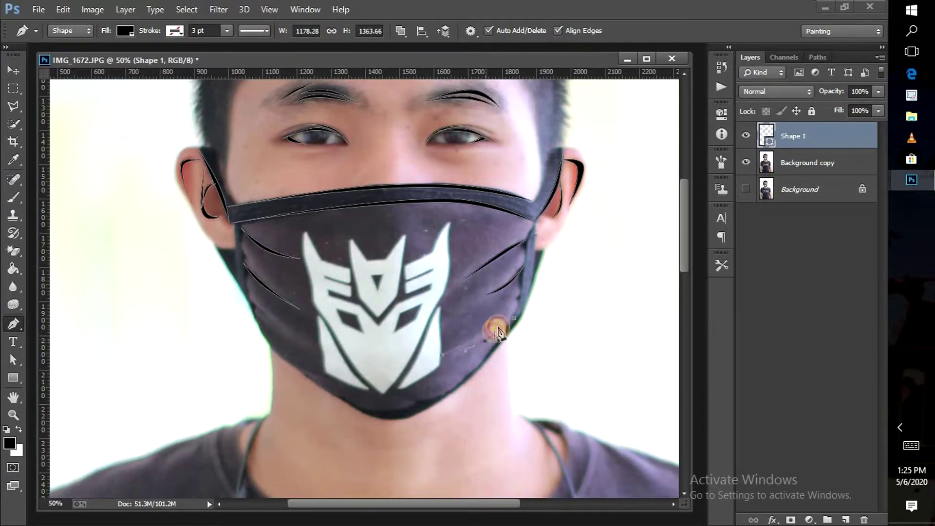
pyautogui.moveTo(274, 312); pyautogui.dragTo(303, 338)
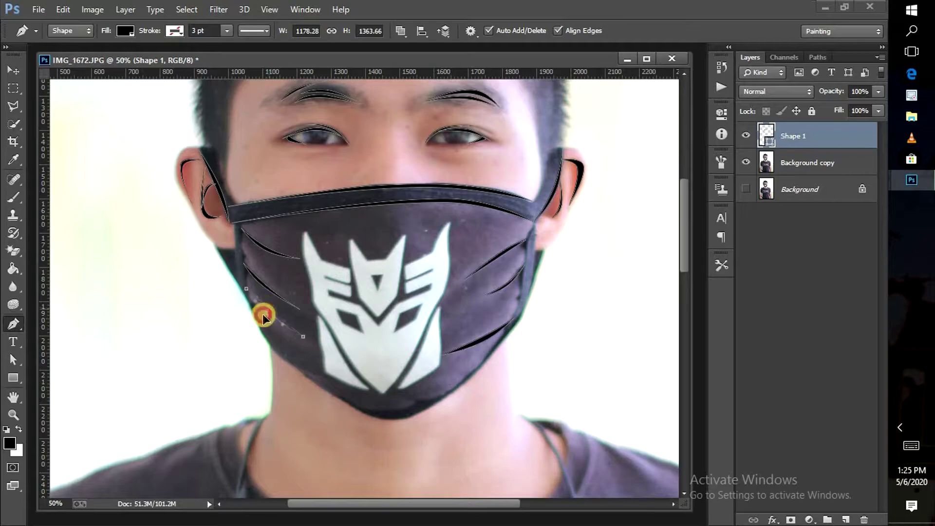
# - Trace the mask's outline from its right edge along the bottom to the left ear
pyautogui.moveTo(525, 241); pyautogui.dragTo(534, 229)
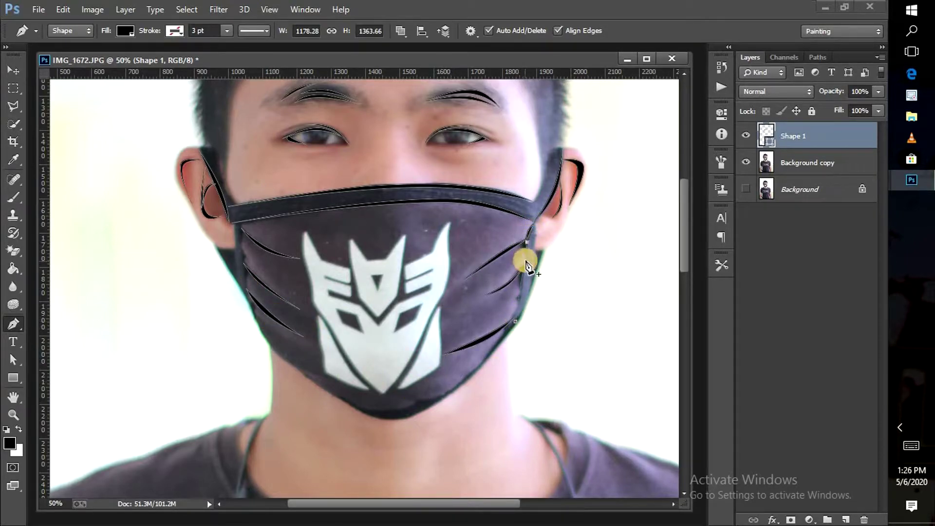
pyautogui.moveTo(526, 265); pyautogui.dragTo(528, 245)
pyautogui.scroll(-1, 341, 317)
pyautogui.moveTo(401, 378); pyautogui.dragTo(431, 372)
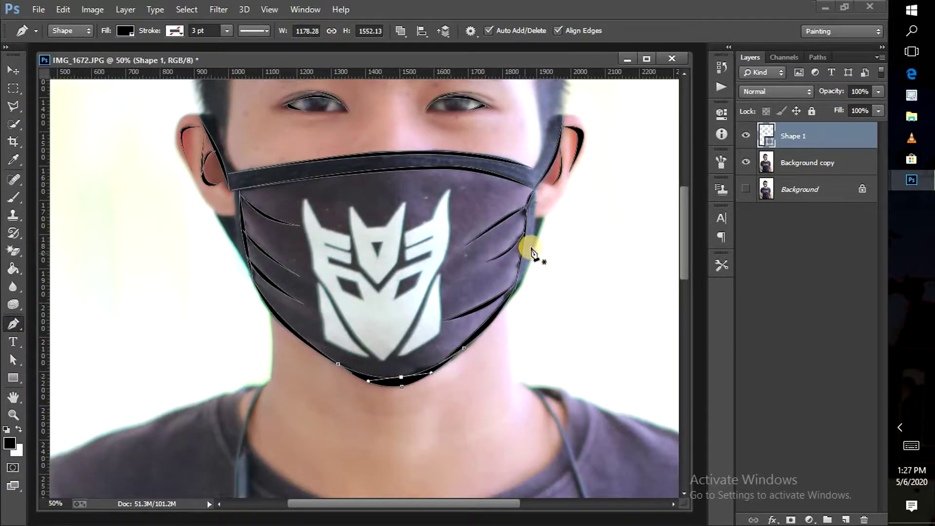
pyautogui.moveTo(223, 207); pyautogui.dragTo(218, 207)
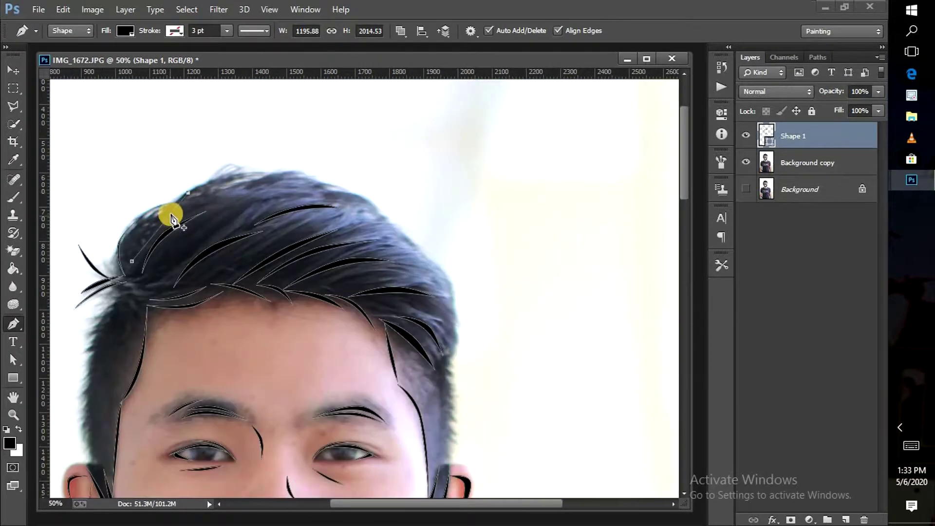
# - Start a new curved hair-strand shape on top of the head
pyautogui.click(188, 192)
pyautogui.moveTo(131, 261); pyautogui.dragTo(134, 279)
pyautogui.moveTo(187, 192); pyautogui.dragTo(182, 209)
# - Move down to the shoulders and draw a tapered stroke along the right shoulder
pyautogui.scroll(-2, 365, 244)
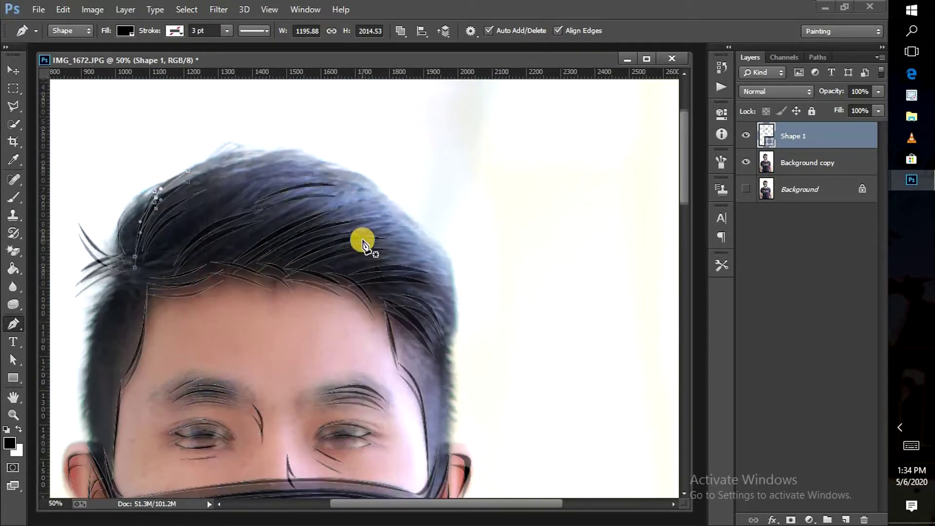
pyautogui.scroll(-3, 374, 250)
pyautogui.scroll(-5, 380, 249)
pyautogui.scroll(-8, 370, 316)
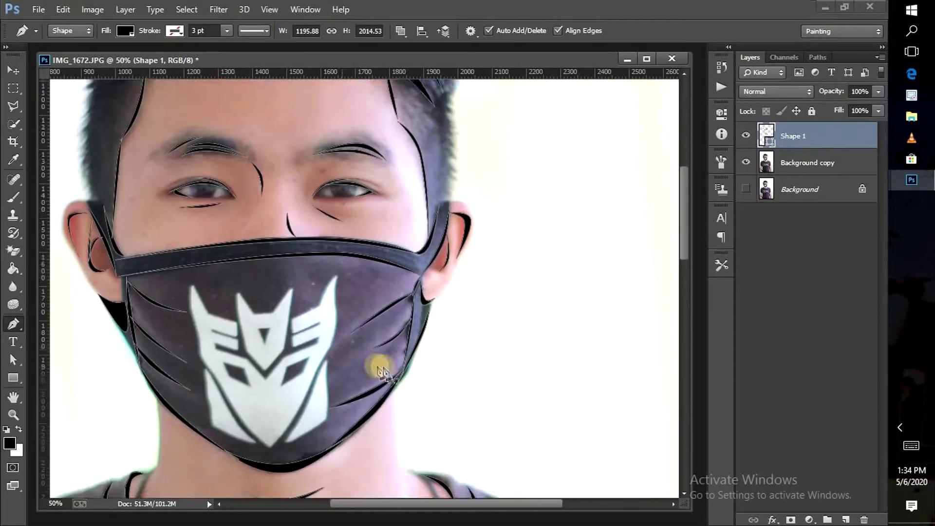
pyautogui.scroll(-15, 382, 390)
pyautogui.moveTo(383, 504); pyautogui.dragTo(454, 504)
pyautogui.moveTo(375, 308); pyautogui.dragTo(328, 245)
pyautogui.moveTo(419, 297); pyautogui.dragTo(345, 251)
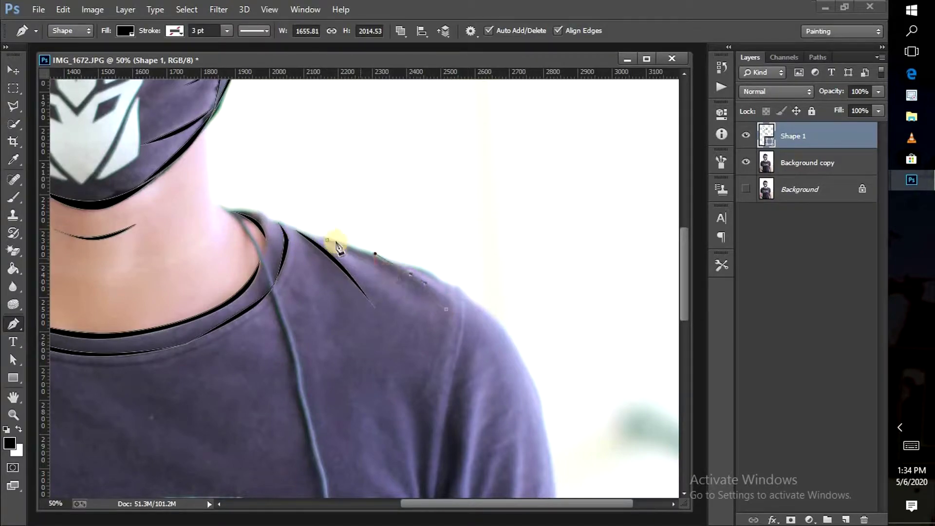
# - Draw tapered strokes along the left shoulder
pyautogui.scroll(-2, 491, 328)
pyautogui.moveTo(463, 507); pyautogui.dragTo(297, 506)
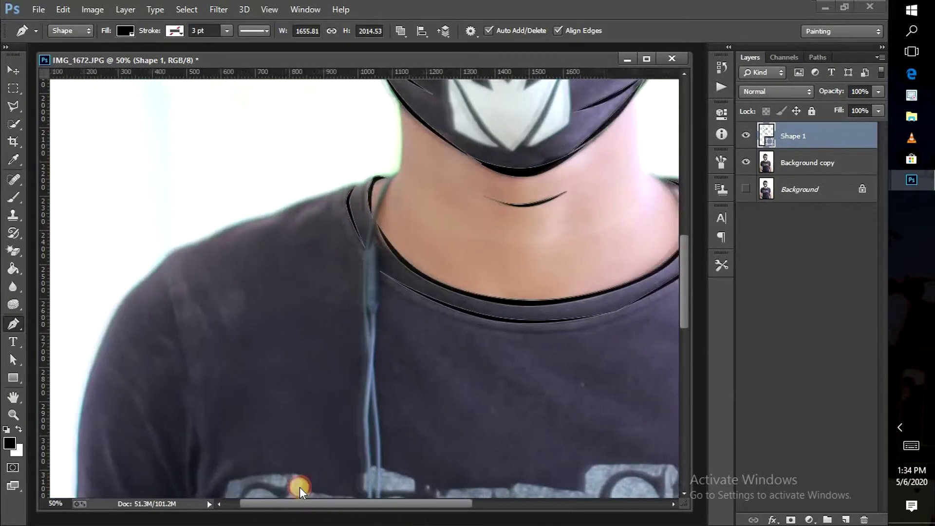
pyautogui.click(289, 268)
pyautogui.moveTo(301, 213); pyautogui.dragTo(307, 203)
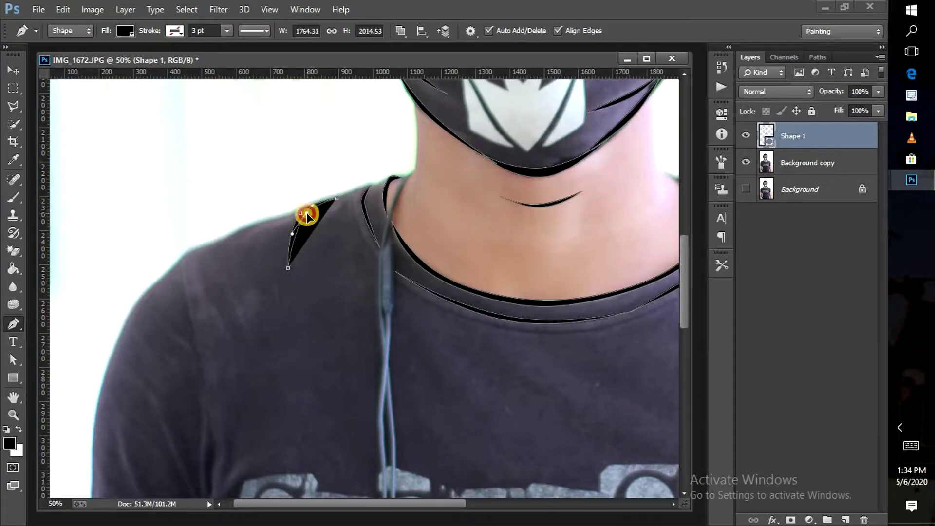
pyautogui.scroll(-3, 310, 209)
pyautogui.moveTo(205, 303); pyautogui.dragTo(187, 221)
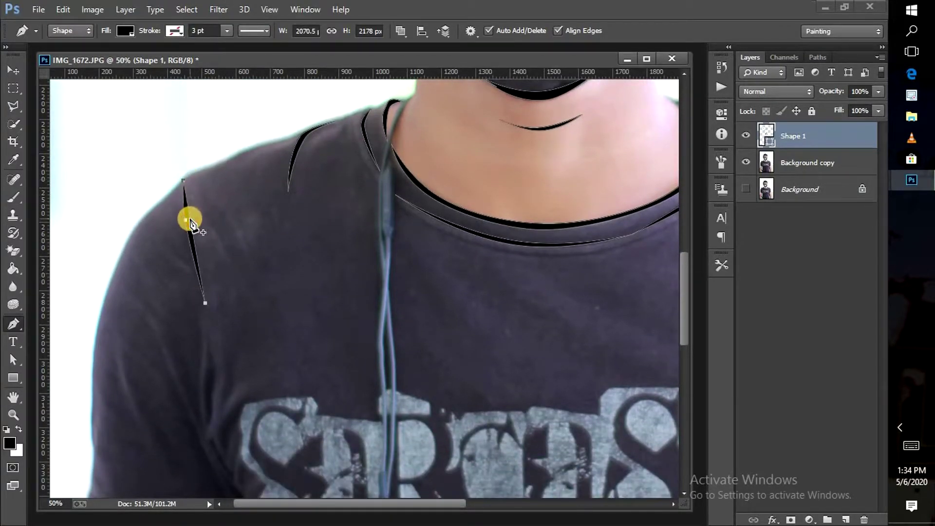
pyautogui.scroll(-3, 229, 279)
pyautogui.moveTo(218, 355); pyautogui.dragTo(190, 321)
pyautogui.moveTo(186, 289); pyautogui.dragTo(192, 302)
pyautogui.scroll(3, 507, 299)
pyautogui.moveTo(404, 509); pyautogui.dragTo(463, 509)
# - Draw a thin closed black band for the shirt collar
pyautogui.click(299, 215)
pyautogui.click(526, 219)
pyautogui.moveTo(419, 246); pyautogui.dragTo(457, 247)
pyautogui.click(296, 219)
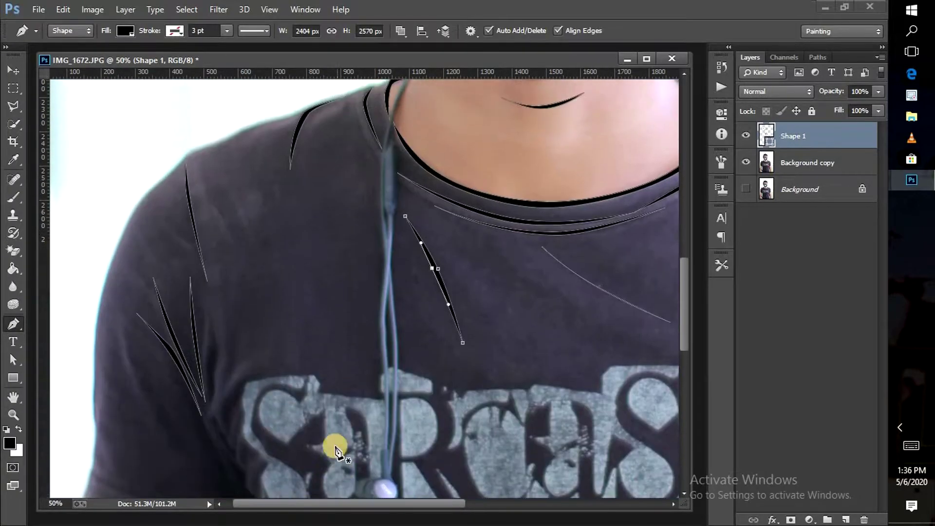
# - Add a fold line down the shirt front, then review the line art
pyautogui.click(209, 167)
pyautogui.click(279, 308)
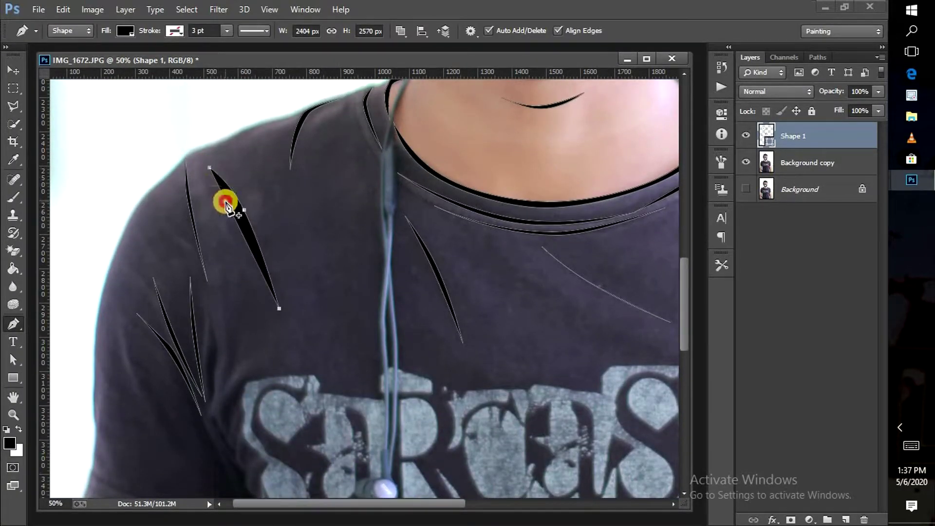
pyautogui.scroll(10, 449, 313)
pyautogui.hscroll(6, 495, 469)
pyautogui.scroll(3, 407, 202)
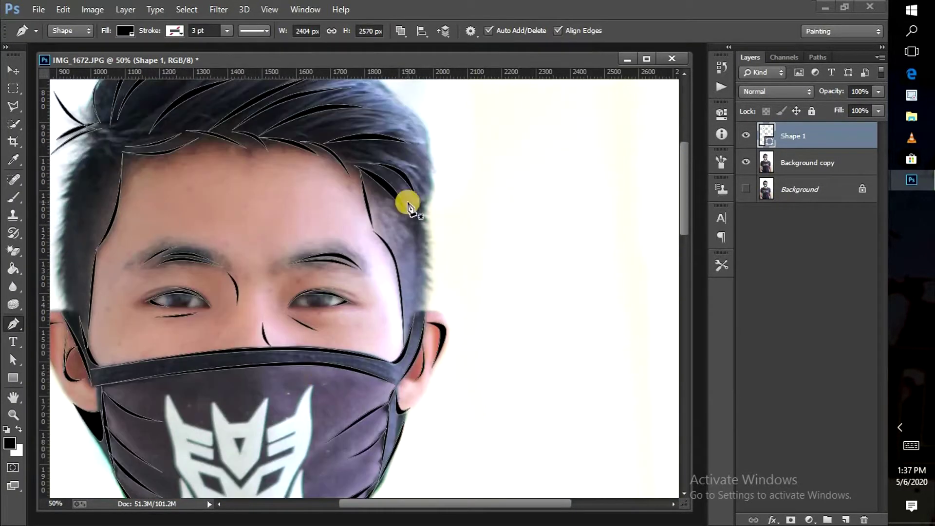
pyautogui.scroll(-6, 382, 317)
pyautogui.hscroll(-3, 439, 509)
pyautogui.scroll(-3, 560, 401)
pyautogui.scroll(-5, 564, 382)
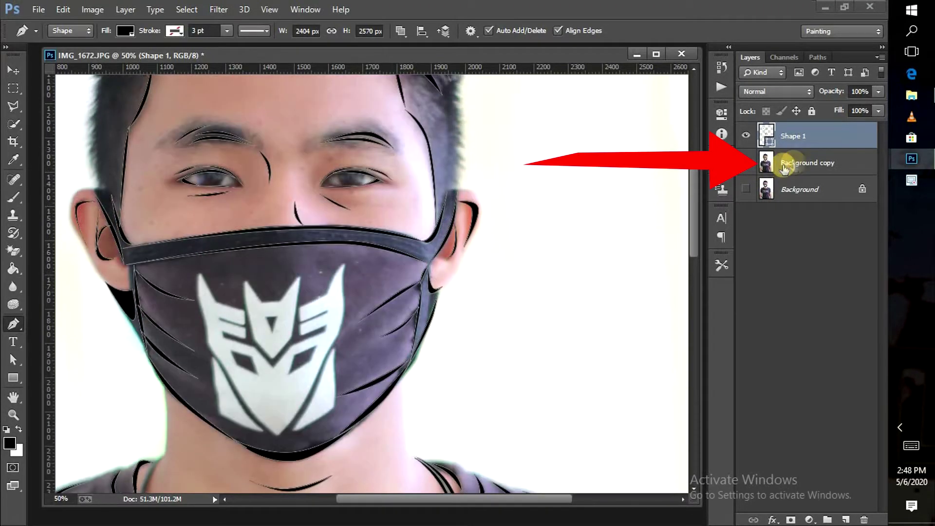
# - Select the Background copy layer so the new Shape 2 layer sits above it
pyautogui.click(797, 165)
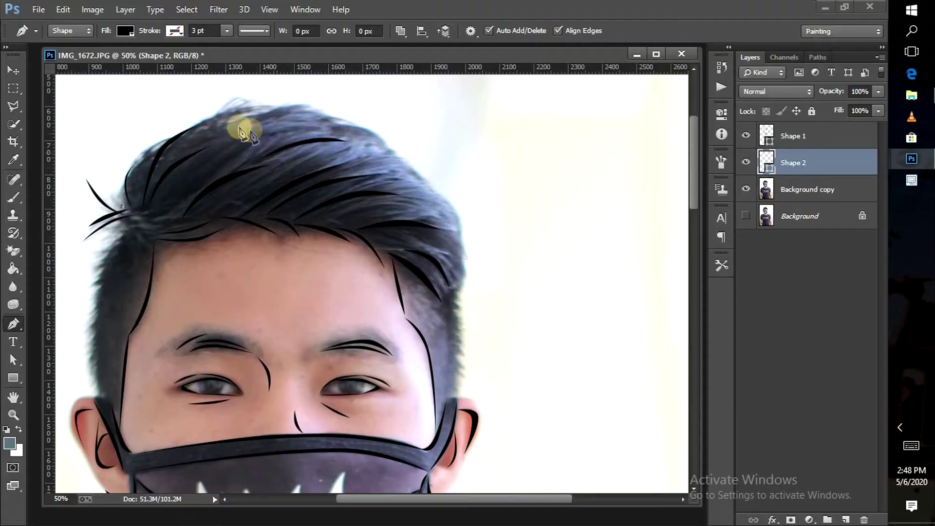
# - Outline the black hair fill across the top of the head and crown
pyautogui.click(146, 152)
pyautogui.scroll(3, 351, 148)
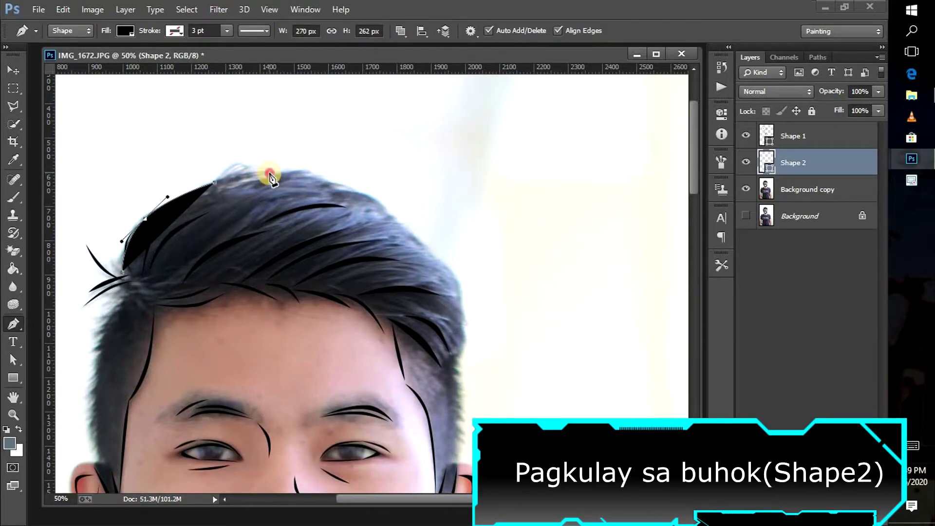
pyautogui.moveTo(269, 172); pyautogui.dragTo(238, 177)
pyautogui.moveTo(300, 173); pyautogui.dragTo(273, 179)
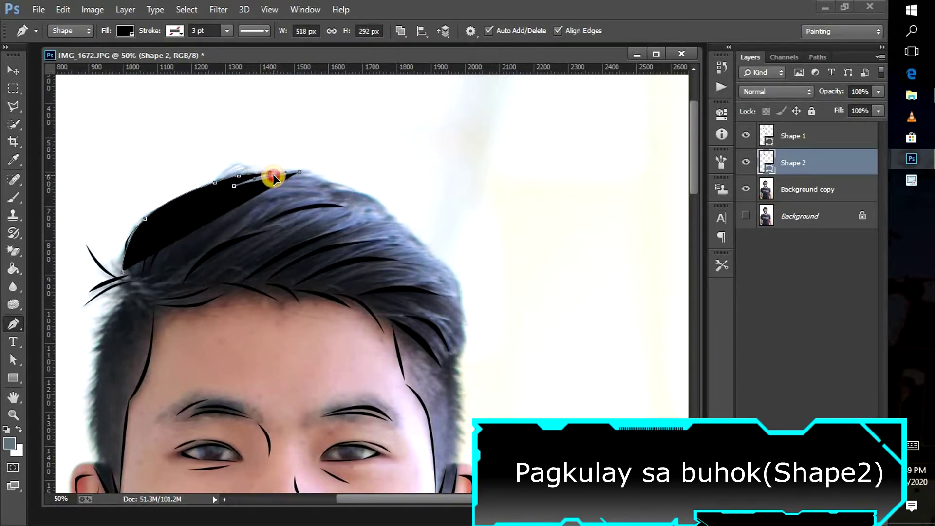
pyautogui.moveTo(346, 185); pyautogui.dragTo(361, 184)
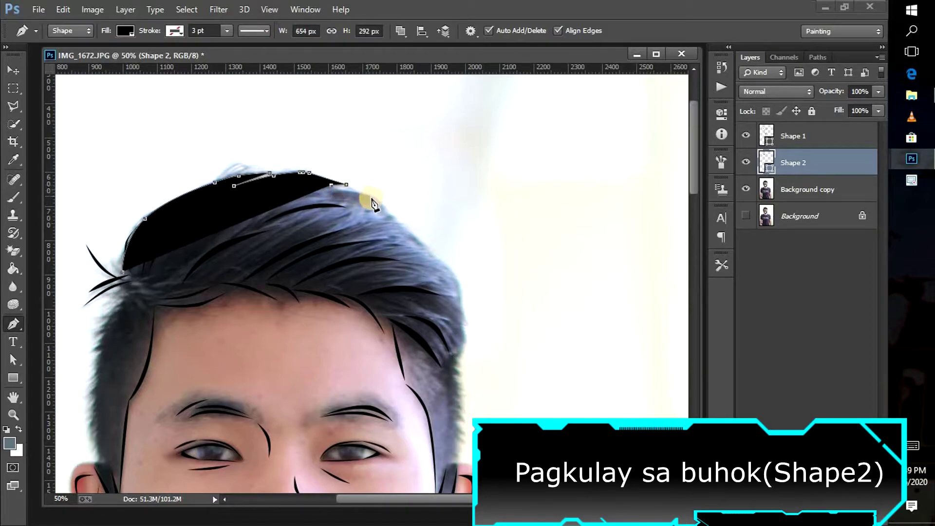
pyautogui.moveTo(390, 216); pyautogui.dragTo(368, 210)
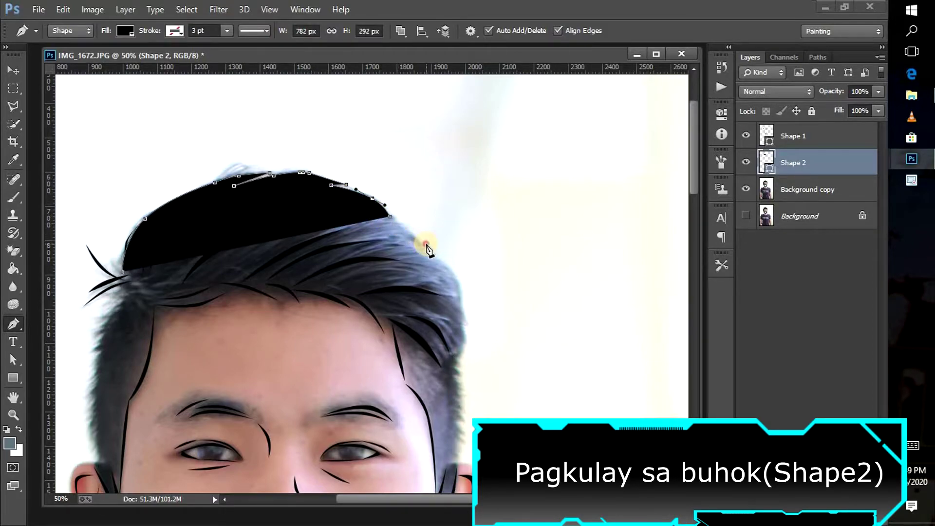
# - Continue the black hair fill down the head's right side to the ear
pyautogui.moveTo(406, 238); pyautogui.dragTo(426, 244)
pyautogui.moveTo(455, 281); pyautogui.dragTo(436, 269)
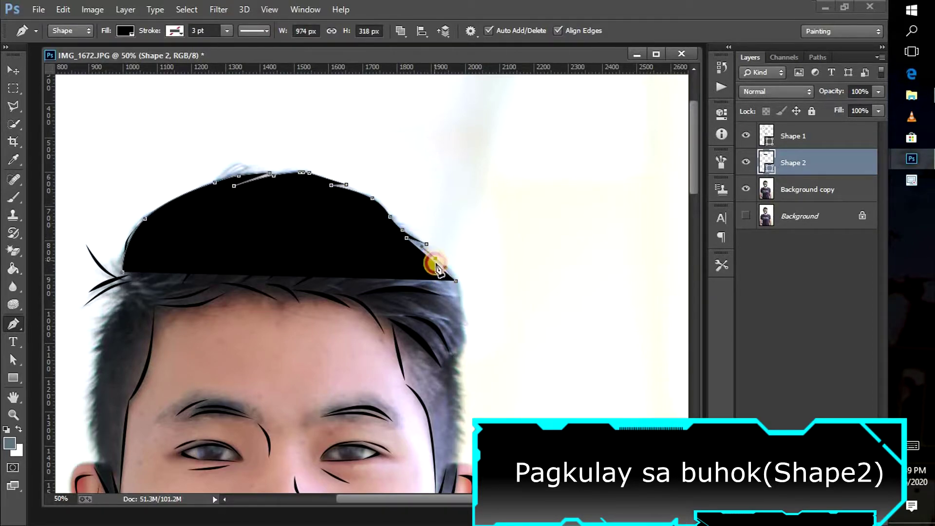
pyautogui.scroll(-5, 453, 263)
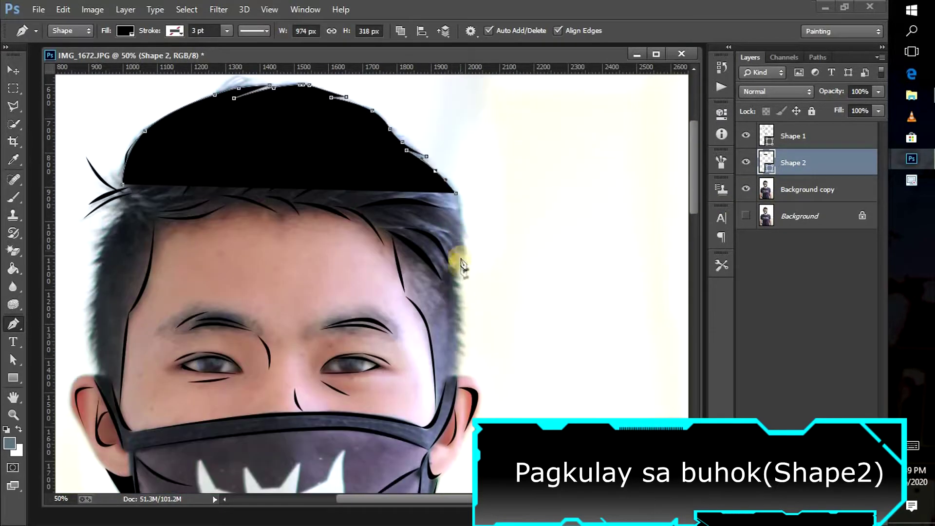
pyautogui.click(462, 236)
pyautogui.click(454, 280)
pyautogui.click(455, 378)
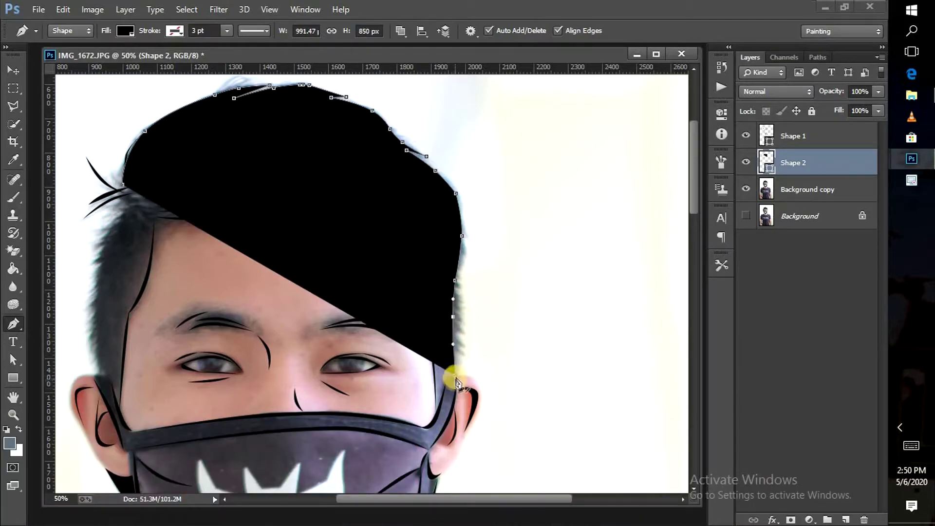
pyautogui.click(438, 412)
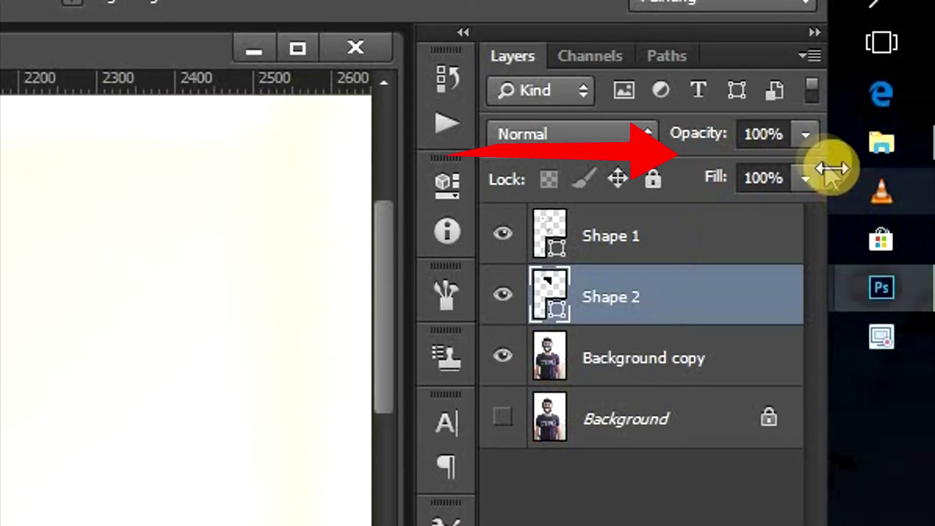
# - Lower Shape 2 opacity to 45% and trace the hair's right side along the hairline
pyautogui.click(806, 136)
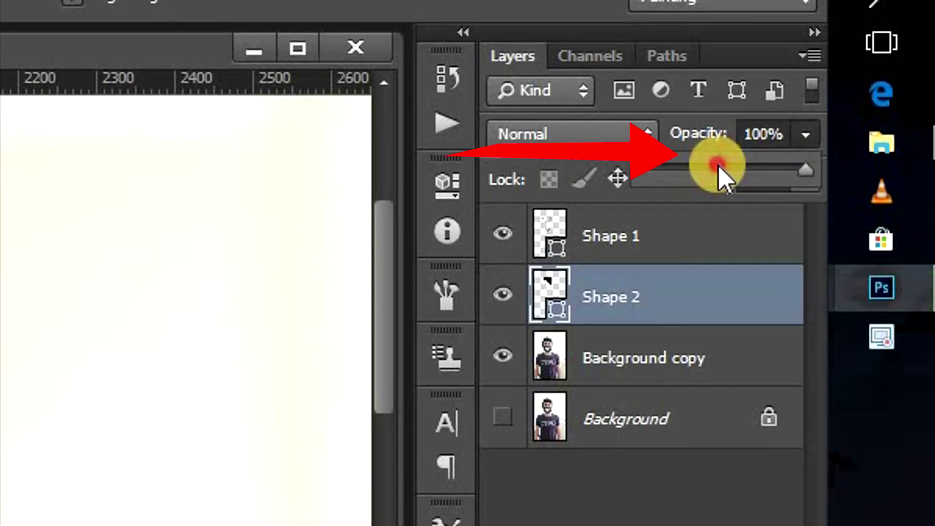
pyautogui.click(717, 168)
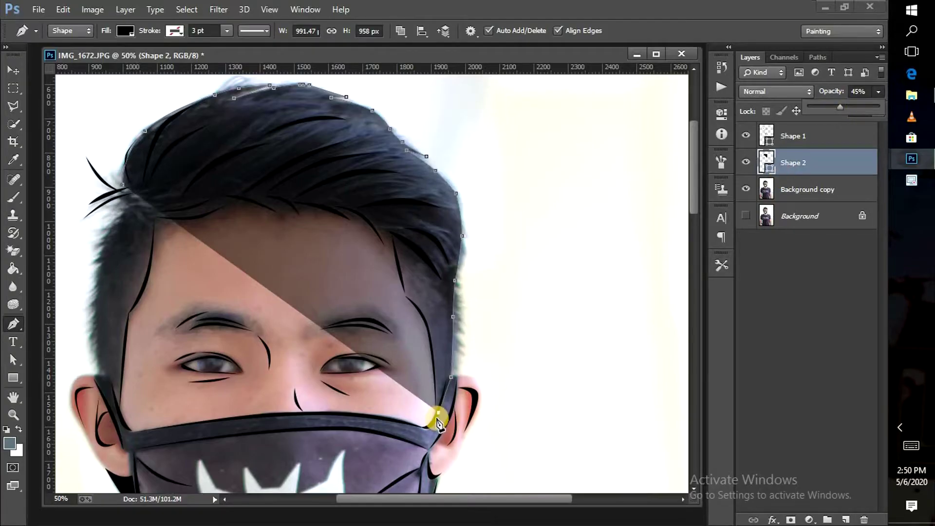
pyautogui.click(437, 417)
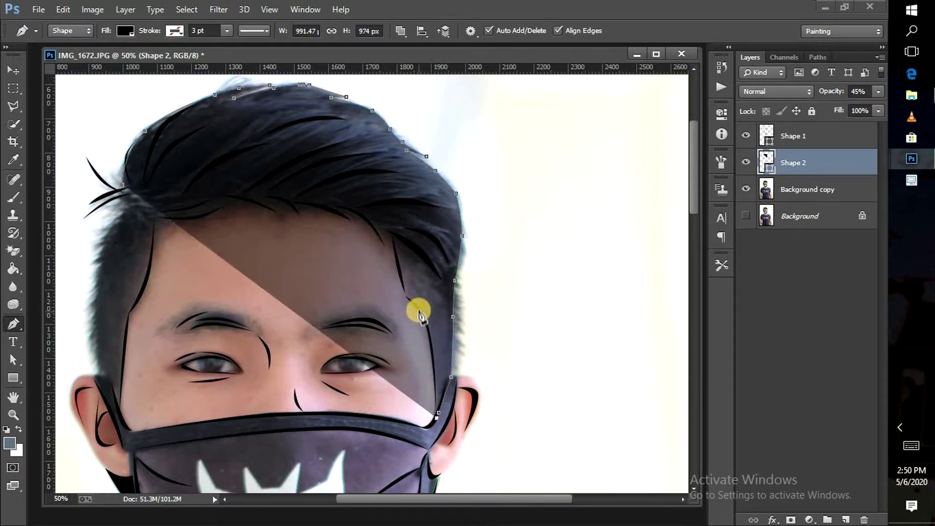
pyautogui.click(419, 310)
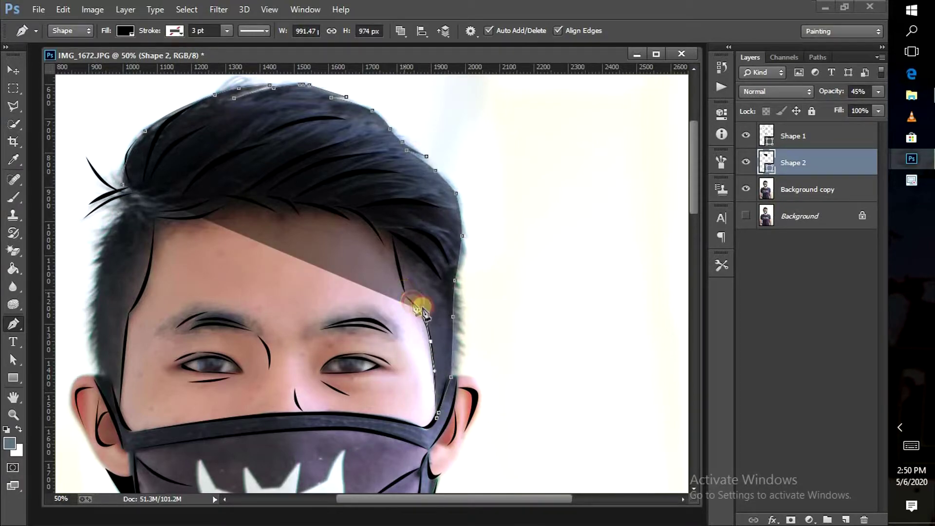
pyautogui.click(405, 293)
pyautogui.click(392, 239)
pyautogui.click(338, 210)
# - Curve the hair outline across the forehead to the left hairline
pyautogui.click(369, 220)
pyautogui.click(299, 208)
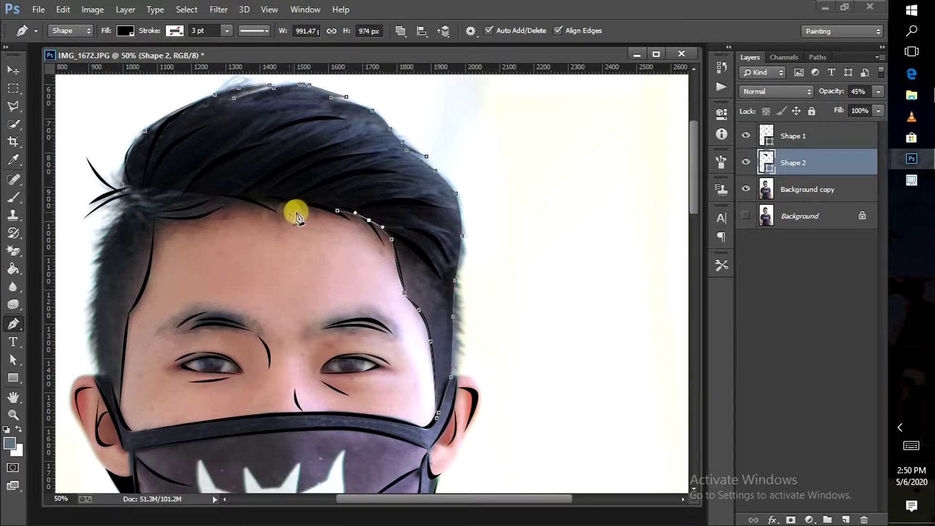
pyautogui.click(216, 209)
pyautogui.click(256, 203)
pyautogui.click(156, 220)
pyautogui.click(192, 218)
# - Continue the hair outline down the left edge of the face
pyautogui.scroll(-1, 161, 258)
pyautogui.click(129, 302)
pyautogui.click(149, 257)
pyautogui.scroll(-3, 146, 253)
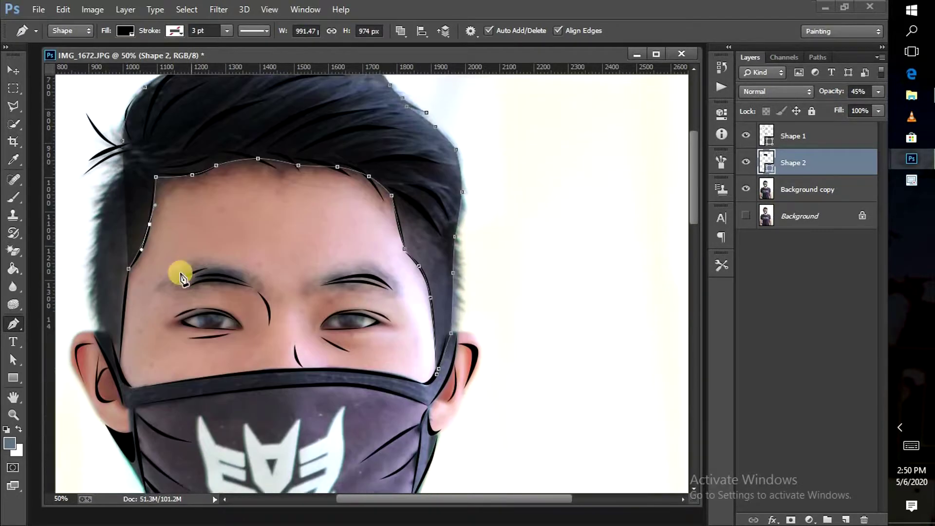
pyautogui.click(119, 346)
pyautogui.click(107, 312)
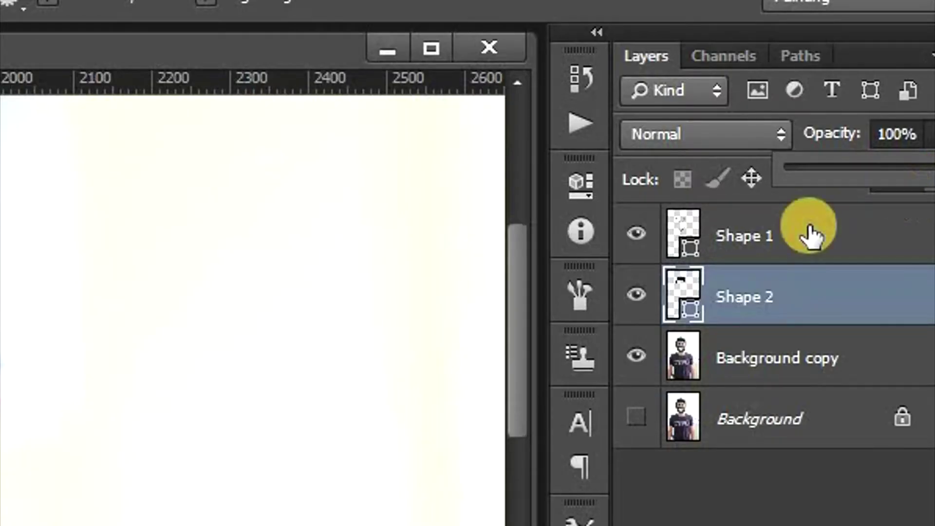
# - Recolour the Shape 2 hair fill to near-black purple #1b1923
pyautogui.doubleClick(688, 312)
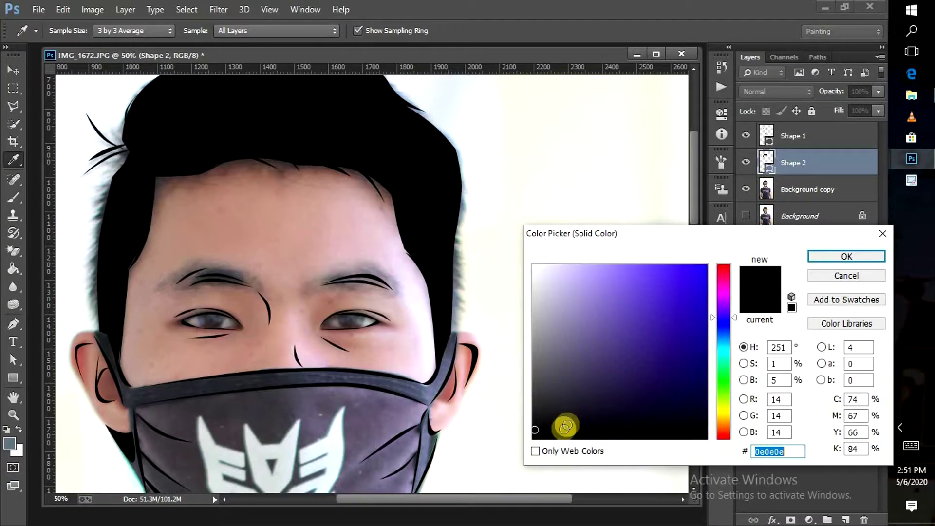
pyautogui.click(554, 357)
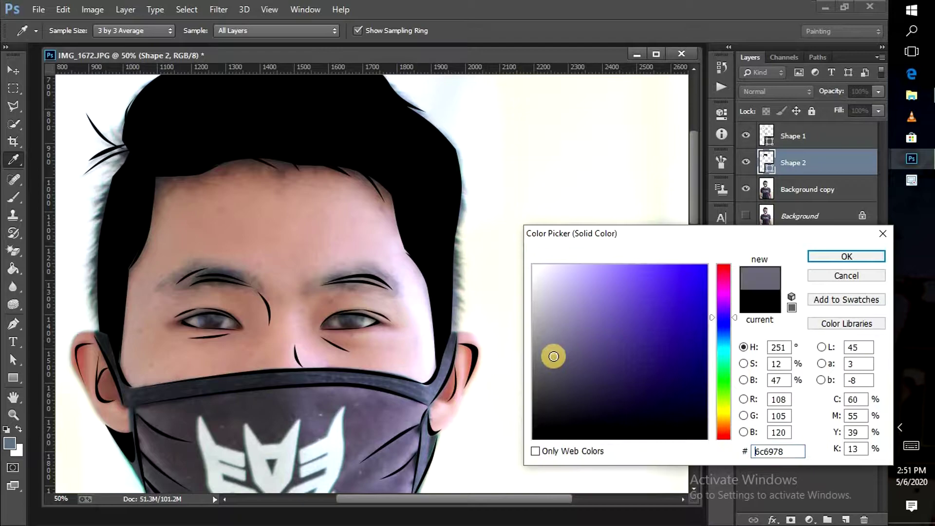
pyautogui.click(570, 375)
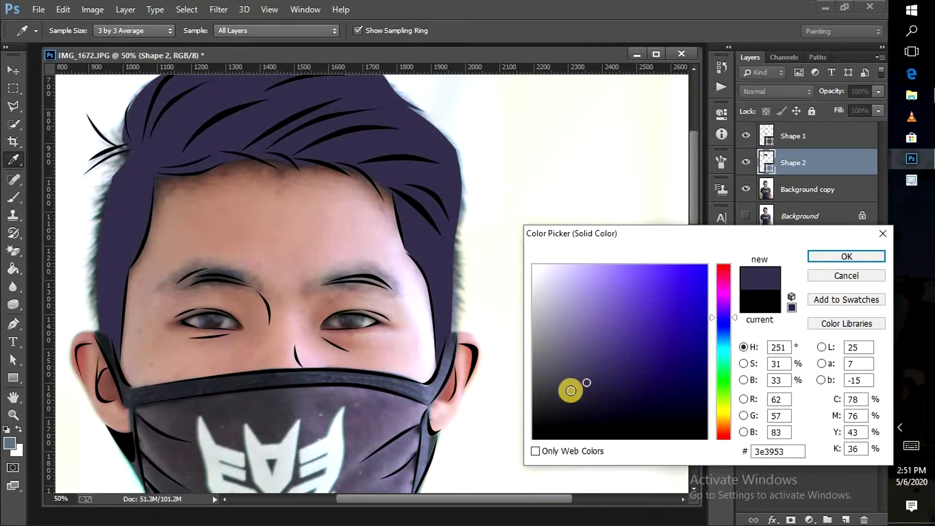
pyautogui.click(570, 400)
pyautogui.click(577, 411)
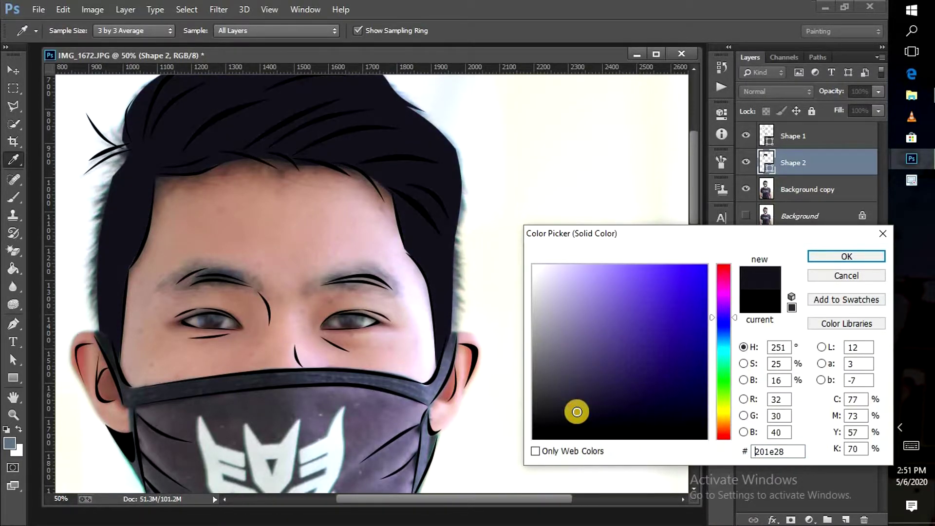
pyautogui.click(580, 417)
pyautogui.click(570, 409)
pyautogui.click(846, 256)
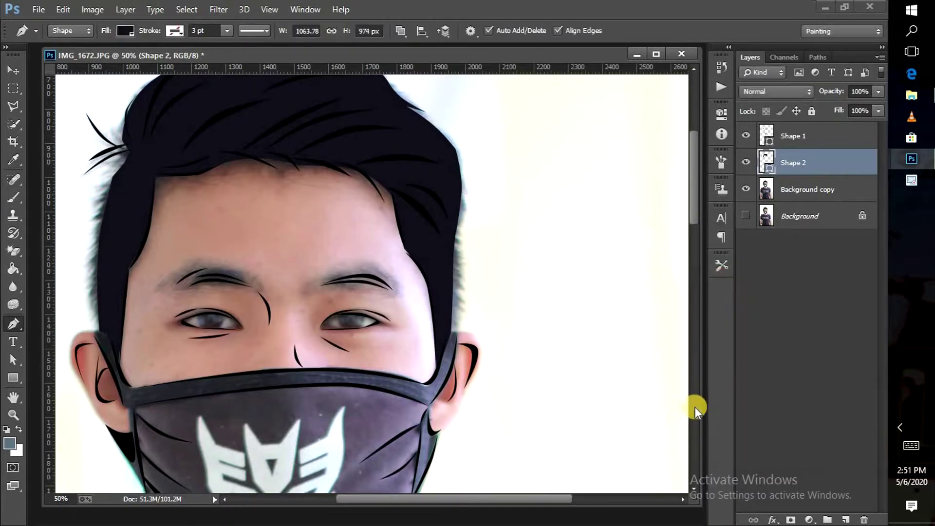
# - Show the hair path and add curved spike points along the hair's right edge
pyautogui.moveTo(696, 202); pyautogui.dragTo(696, 167)
pyautogui.click(400, 31)
pyautogui.scroll(-3, 525, 360)
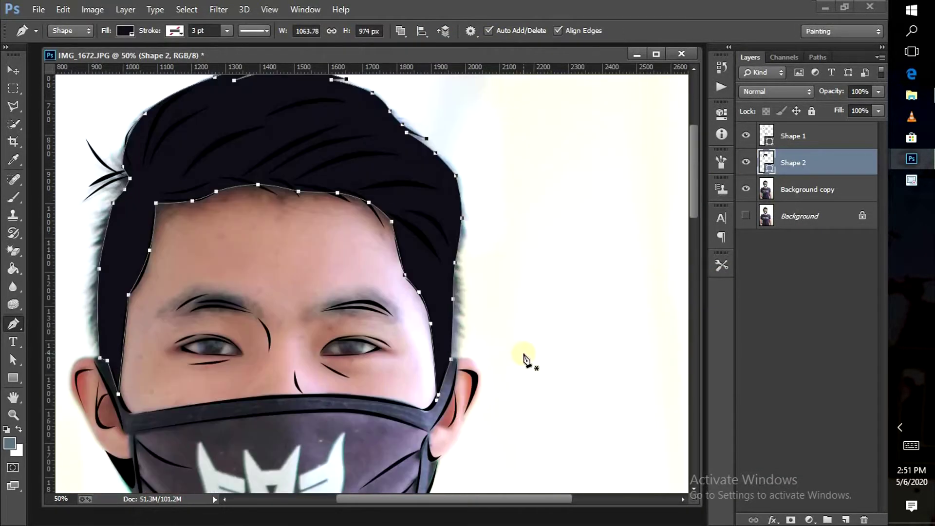
pyautogui.scroll(1, 525, 359)
pyautogui.scroll(1, 496, 371)
pyautogui.scroll(1, 390, 195)
pyautogui.click(367, 168)
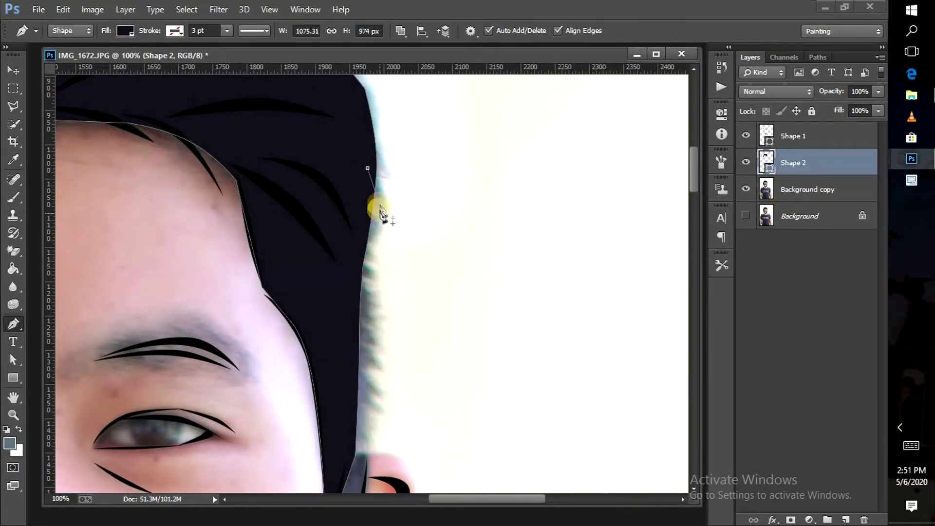
pyautogui.moveTo(370, 195); pyautogui.dragTo(365, 256)
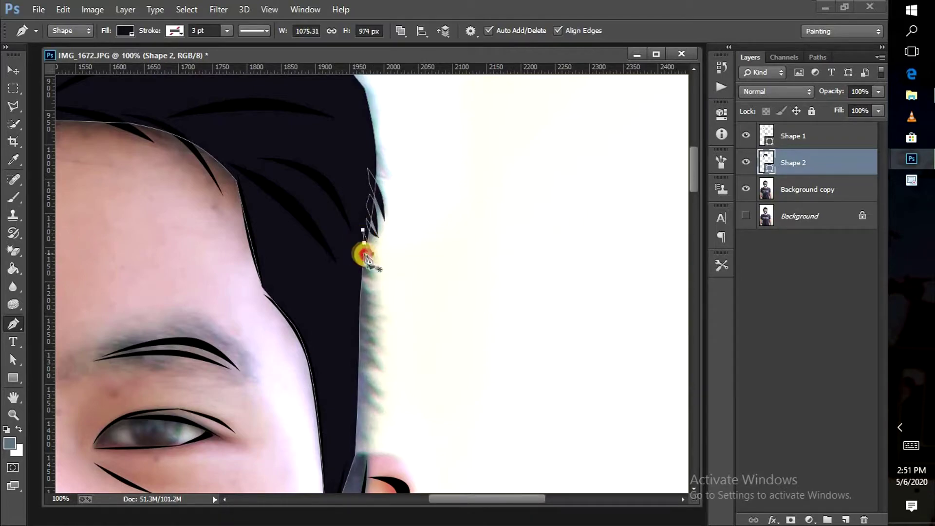
pyautogui.moveTo(363, 280); pyautogui.dragTo(344, 270)
pyautogui.moveTo(368, 299); pyautogui.dragTo(354, 289)
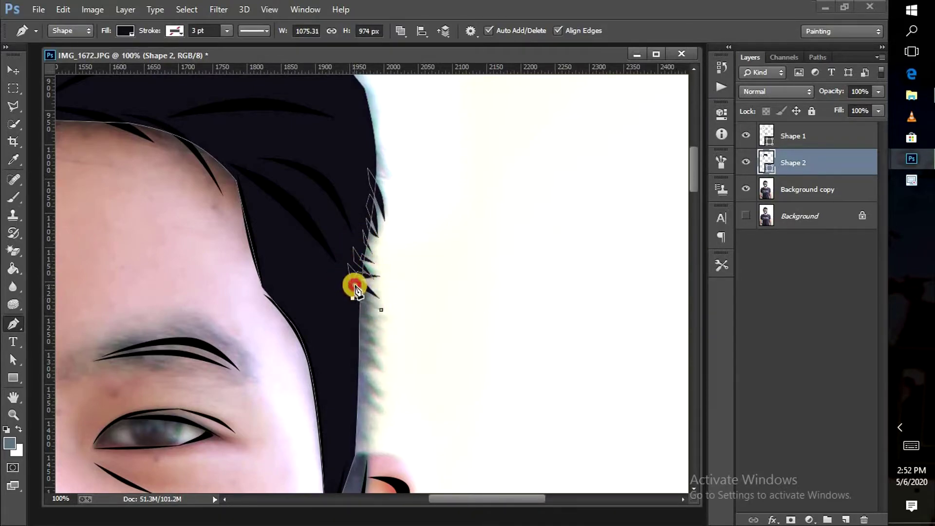
# - Add more hair spikes lower down the right edge toward the ear
pyautogui.scroll(-2, 375, 336)
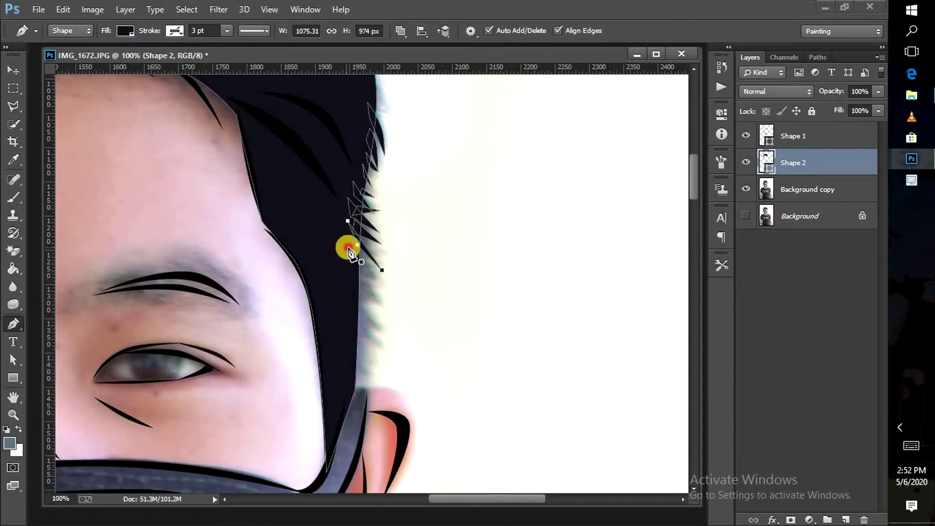
pyautogui.moveTo(339, 257); pyautogui.dragTo(370, 295)
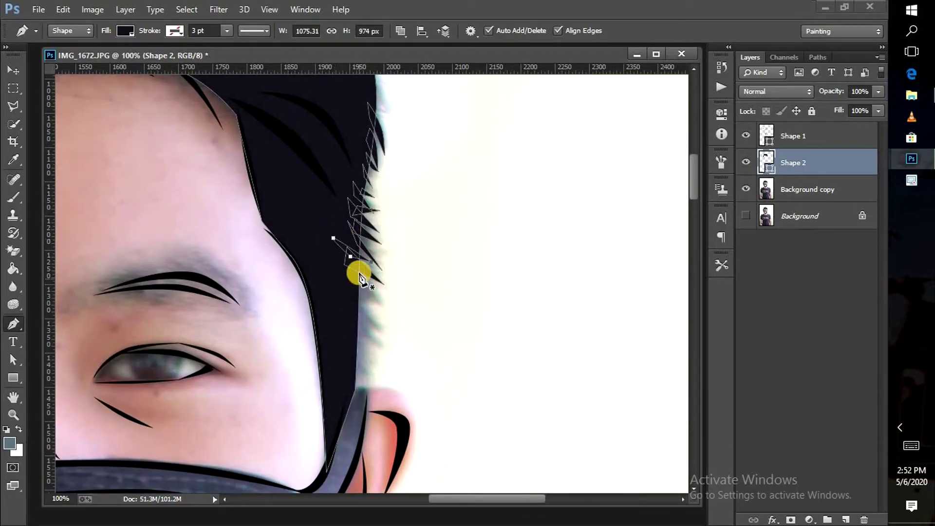
pyautogui.moveTo(351, 317); pyautogui.dragTo(355, 303)
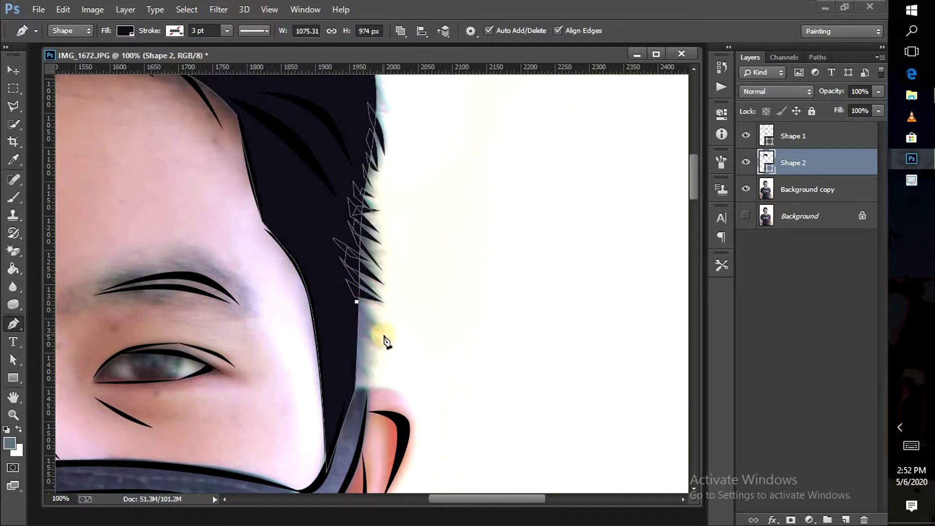
pyautogui.click(348, 346)
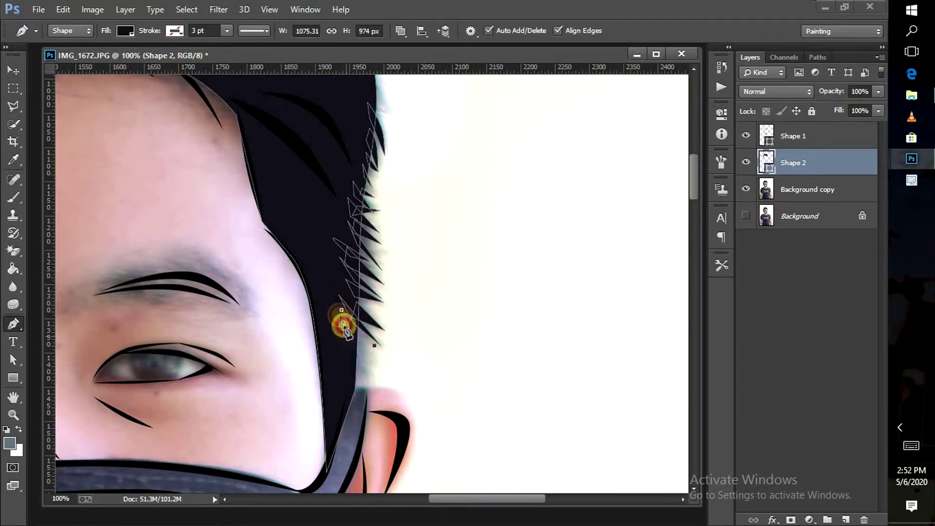
pyautogui.moveTo(374, 376); pyautogui.dragTo(353, 375)
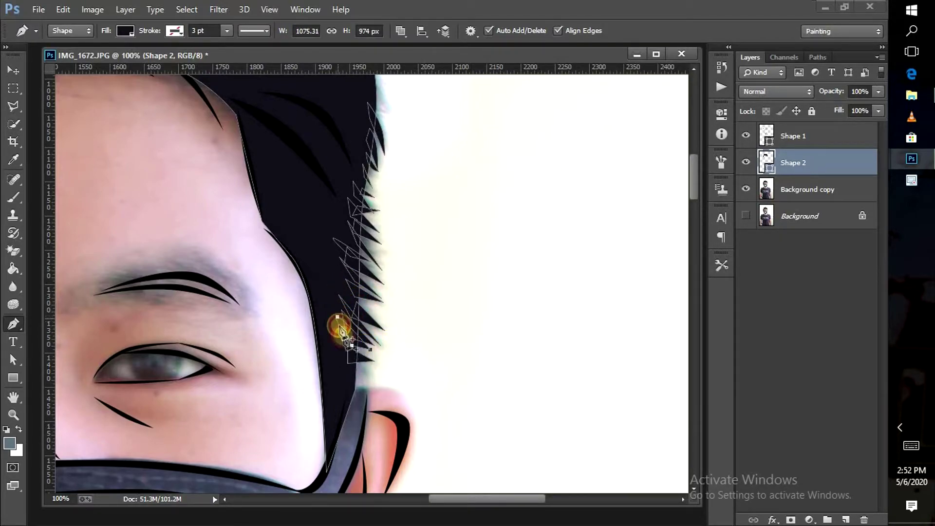
pyautogui.moveTo(356, 383); pyautogui.dragTo(371, 388)
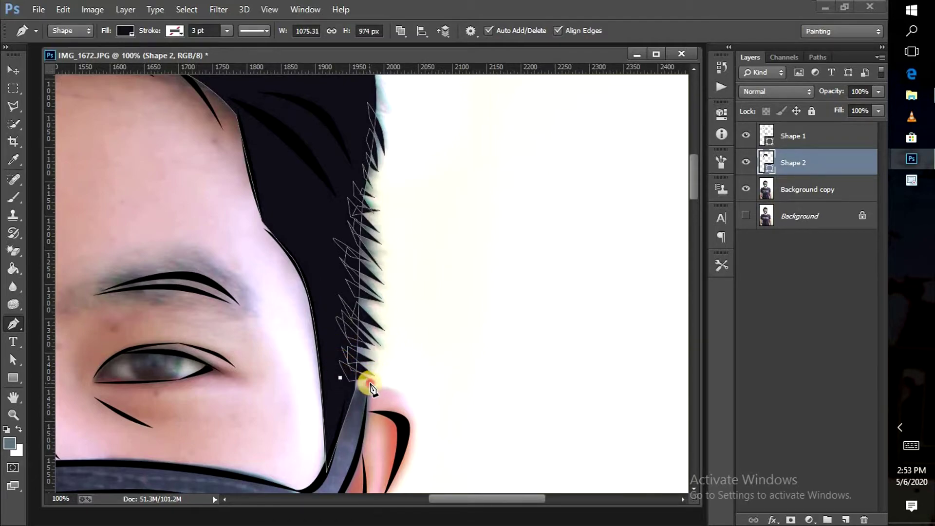
pyautogui.scroll(3, 396, 255)
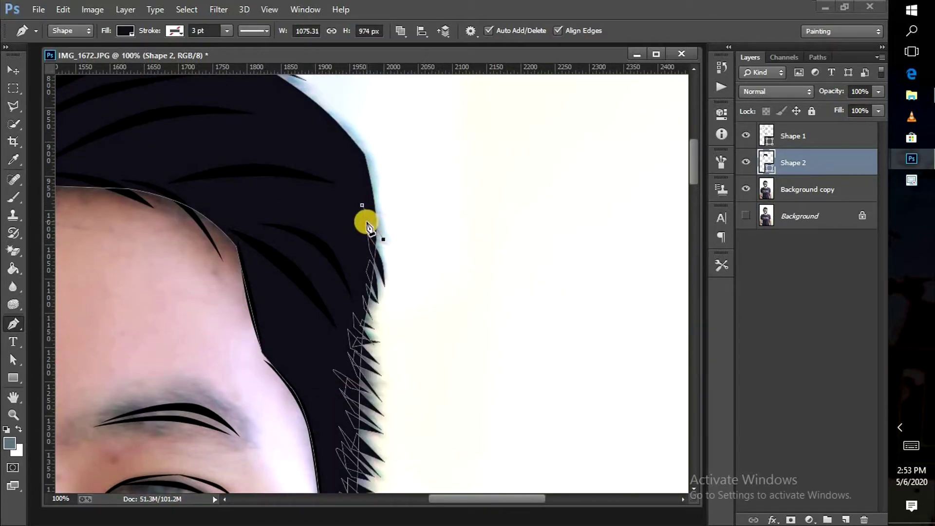
# - Add sharp spike tips higher up the hair's right edge
pyautogui.moveTo(372, 212); pyautogui.dragTo(387, 243)
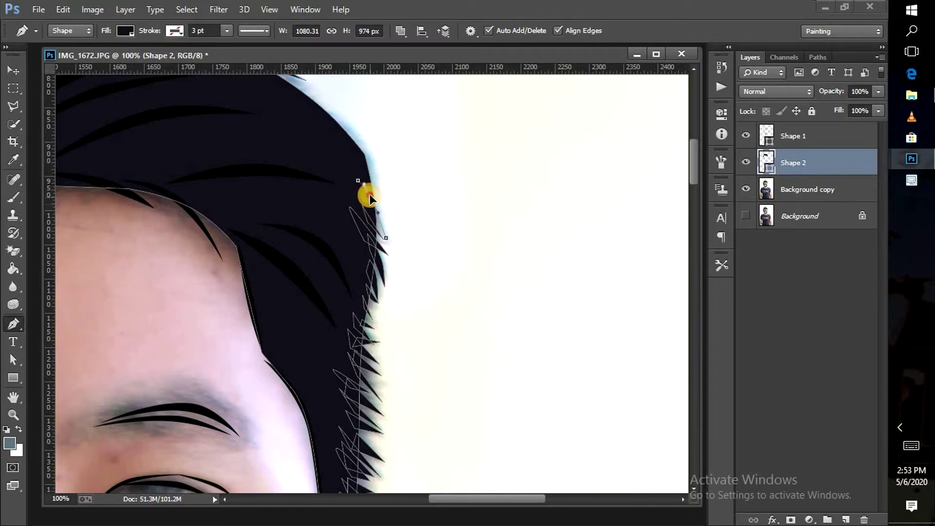
pyautogui.moveTo(353, 152); pyautogui.dragTo(326, 128)
pyautogui.click(352, 154)
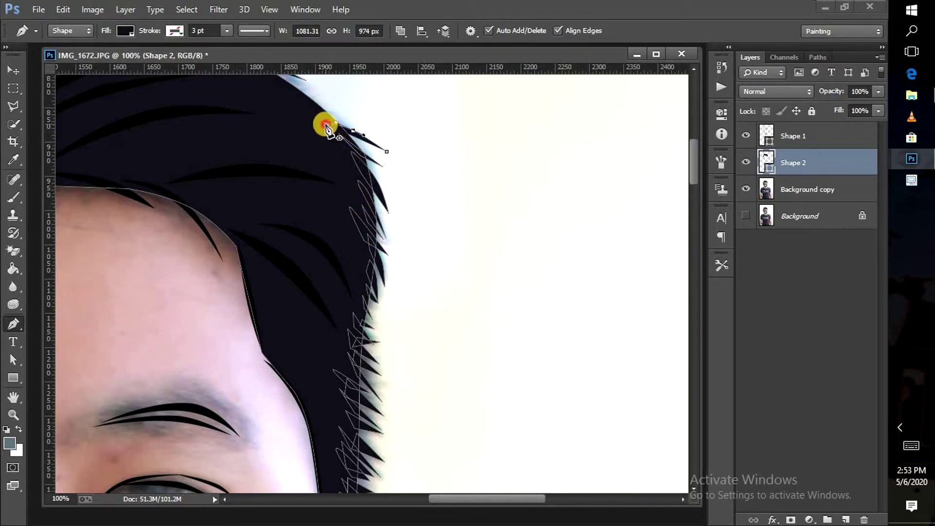
pyautogui.click(384, 151)
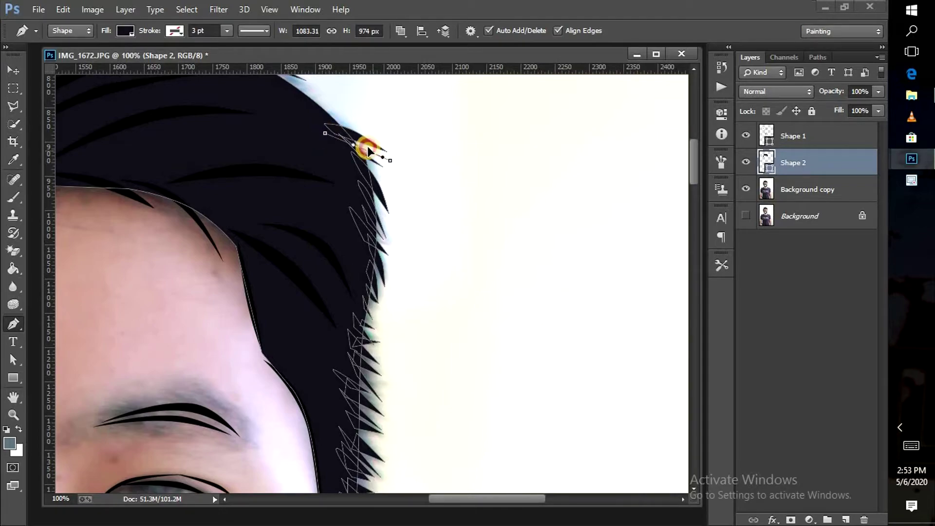
pyautogui.scroll(3, 305, 188)
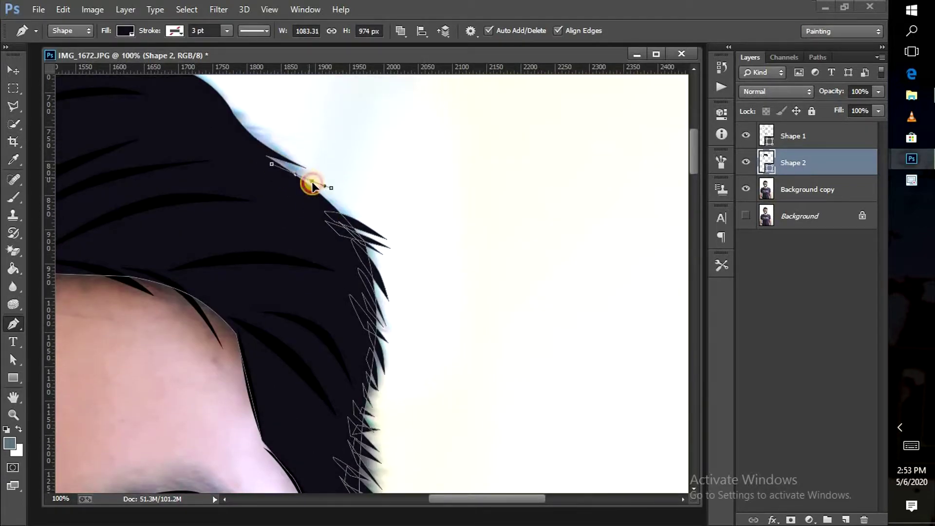
# - Shape a curved strand along the upper hair outline
pyautogui.moveTo(327, 204); pyautogui.dragTo(289, 192)
pyautogui.click(288, 188)
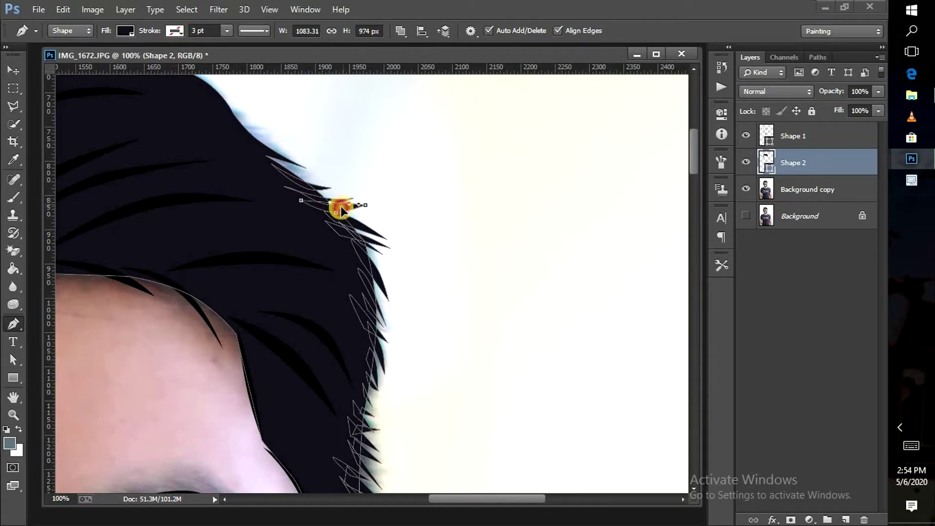
pyautogui.scroll(2, 341, 209)
pyautogui.moveTo(223, 152)
pyautogui.mouseDown()
pyautogui.moveTo(263, 170)
pyautogui.moveTo(279, 193)
pyautogui.mouseUp()
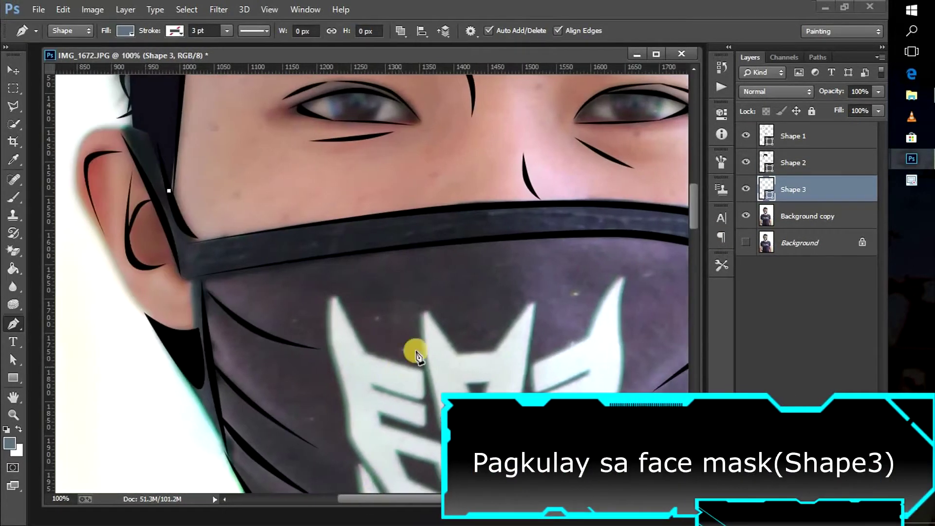
pyautogui.scroll(2, 286, 271)
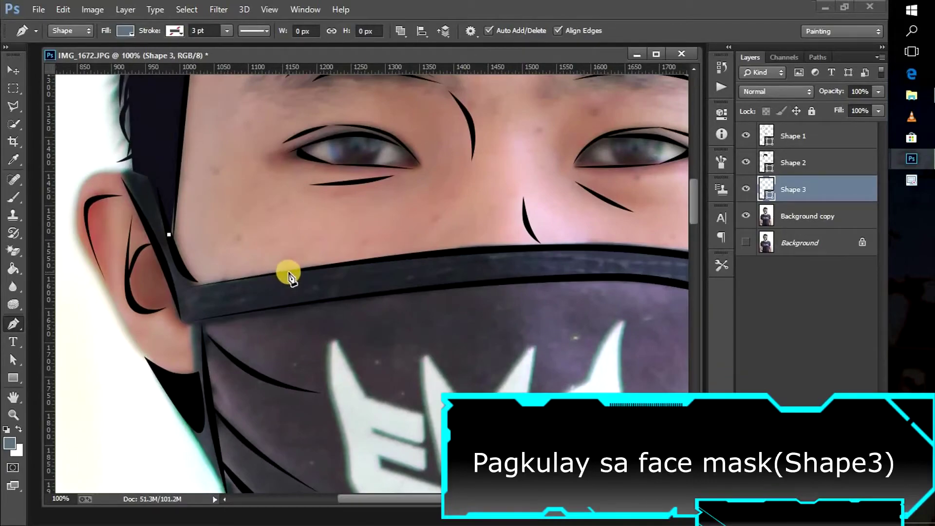
# - Start the grey mask shape along the mask's upper band and top edge
pyautogui.moveTo(200, 286); pyautogui.dragTo(236, 296)
pyautogui.moveTo(358, 262); pyautogui.dragTo(253, 282)
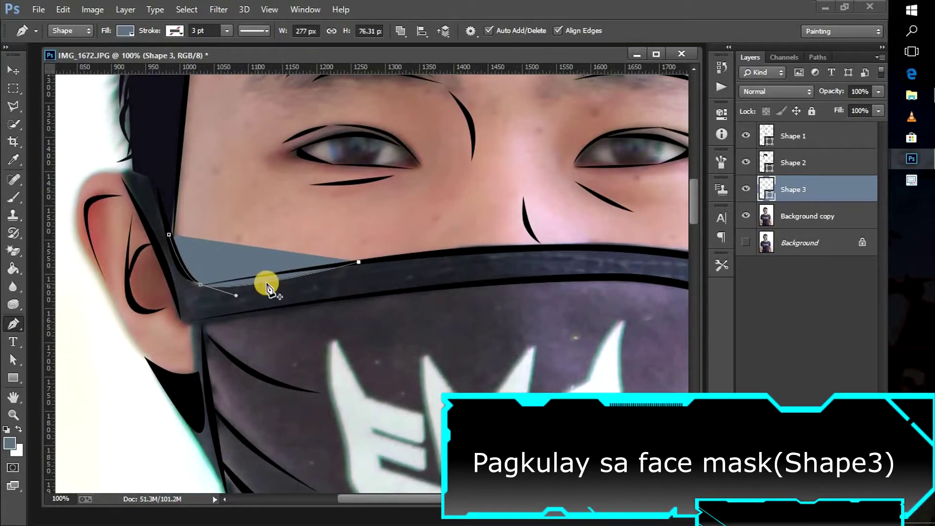
pyautogui.hscroll(5, 336, 467)
pyautogui.moveTo(248, 249); pyautogui.dragTo(301, 246)
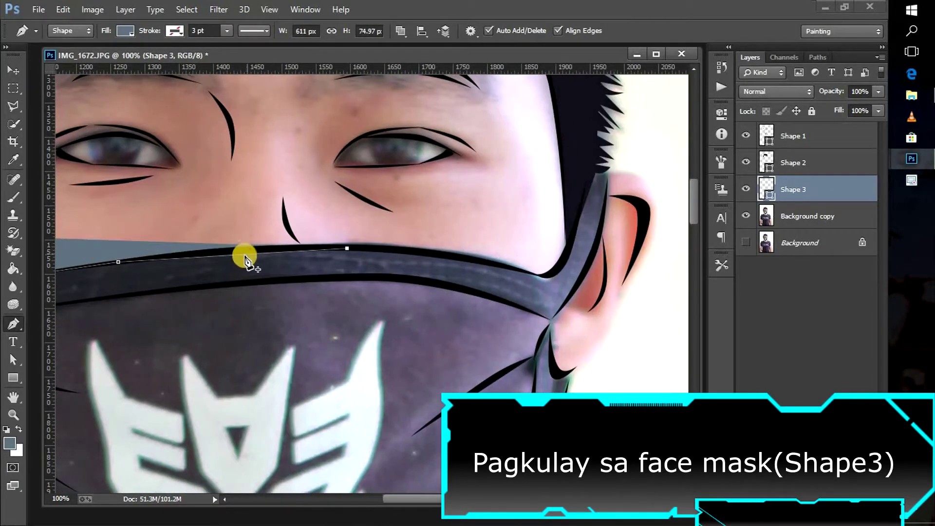
pyautogui.click(347, 248)
# - Trace the mask outline around the right ear strap
pyautogui.moveTo(461, 258); pyautogui.dragTo(507, 267)
pyautogui.click(549, 276)
pyautogui.click(569, 249)
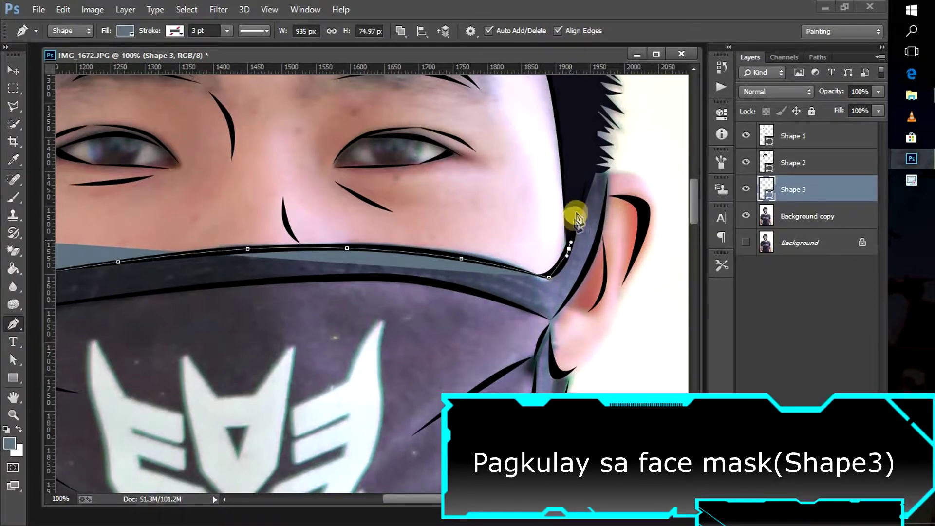
pyautogui.click(596, 172)
pyautogui.click(594, 252)
pyautogui.click(607, 196)
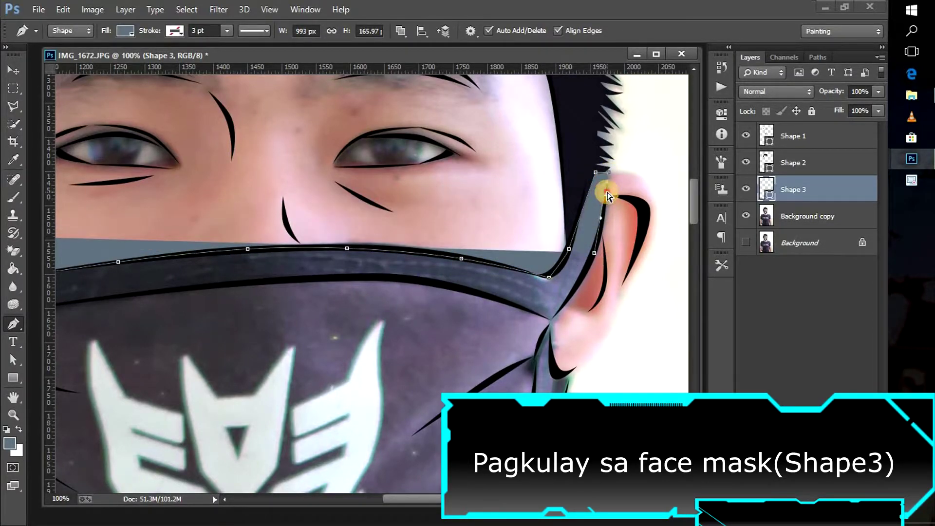
pyautogui.click(552, 317)
# - Continue the mask outline down its side and along the bottom edge
pyautogui.scroll(-2, 606, 311)
pyautogui.click(577, 333)
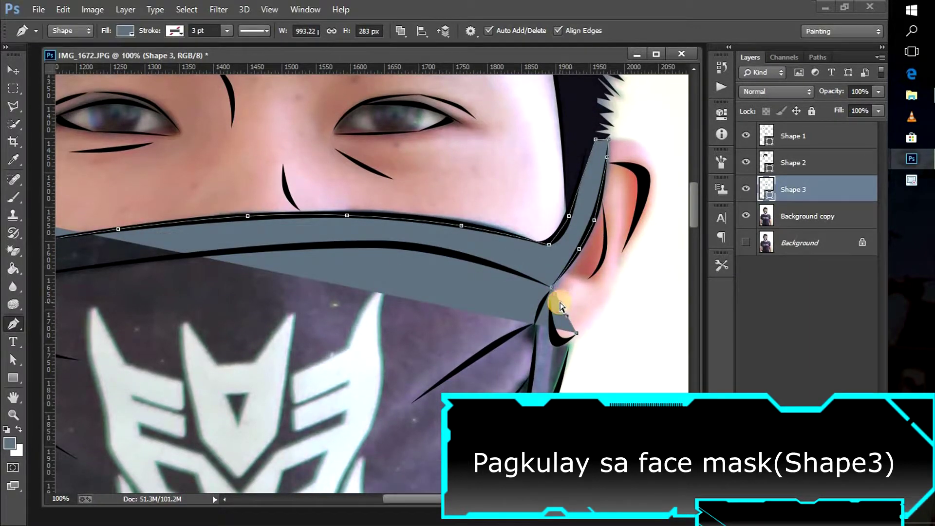
pyautogui.click(552, 332)
pyautogui.scroll(-5, 550, 351)
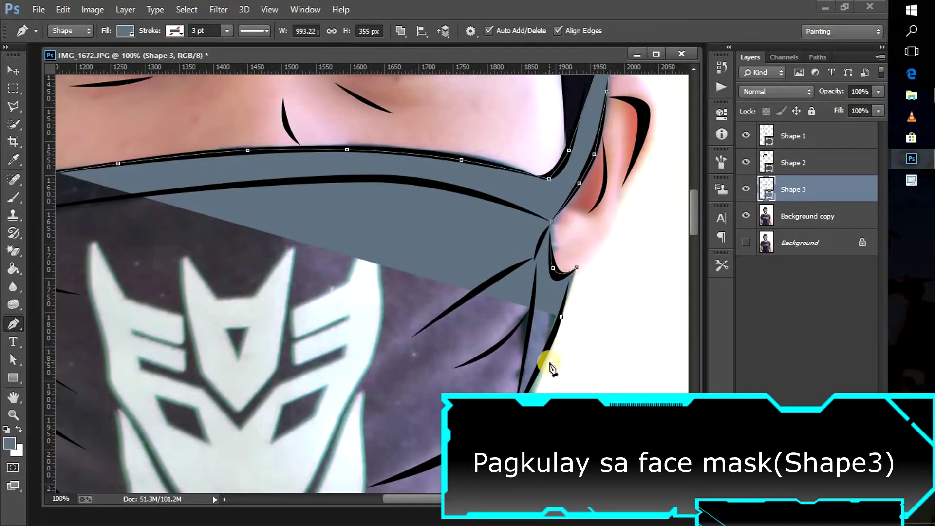
pyautogui.click(520, 316)
pyautogui.scroll(-3, 553, 341)
pyautogui.hscroll(-3, 553, 340)
pyautogui.moveTo(405, 422); pyautogui.dragTo(502, 378)
pyautogui.hscroll(-3, 312, 296)
pyautogui.moveTo(309, 295); pyautogui.dragTo(435, 373)
# - Bring the mask outline up its left edge toward the ear
pyautogui.scroll(3, 255, 287)
pyautogui.moveTo(254, 266); pyautogui.dragTo(261, 281)
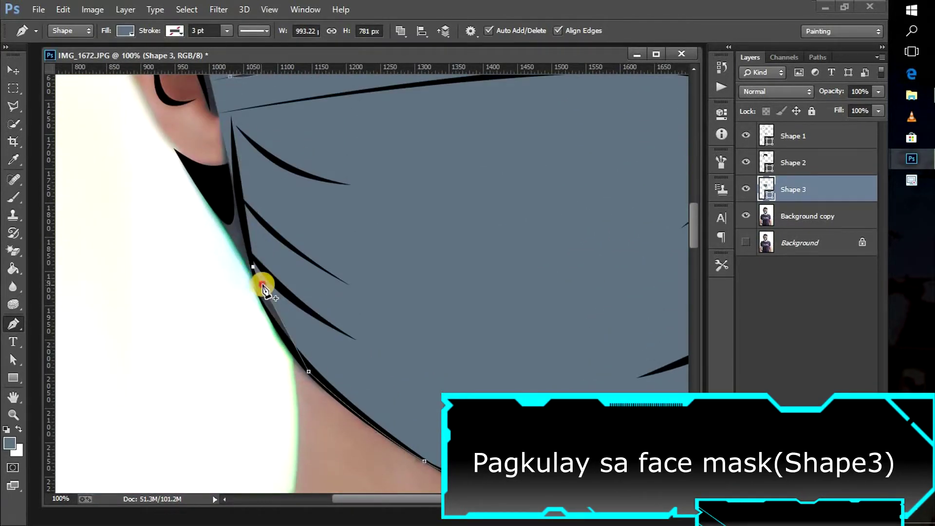
pyautogui.scroll(5, 286, 267)
pyautogui.hscroll(-5, 397, 390)
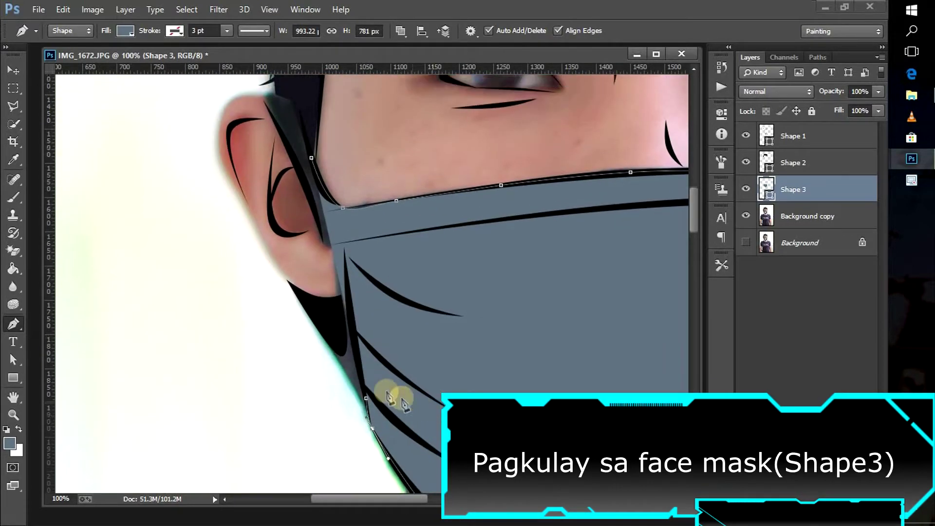
pyautogui.click(331, 361)
pyautogui.moveTo(331, 360); pyautogui.dragTo(327, 322)
pyautogui.moveTo(324, 252); pyautogui.dragTo(334, 271)
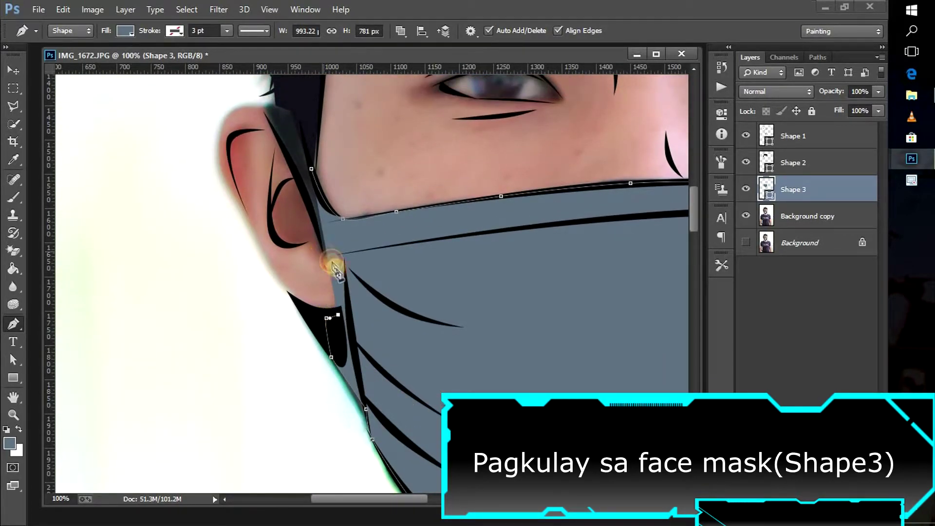
# - Trace the left ear strap and close the slate-grey mask shape
pyautogui.scroll(3, 369, 296)
pyautogui.click(286, 188)
pyautogui.moveTo(263, 141); pyautogui.dragTo(301, 159)
pyautogui.click(290, 146)
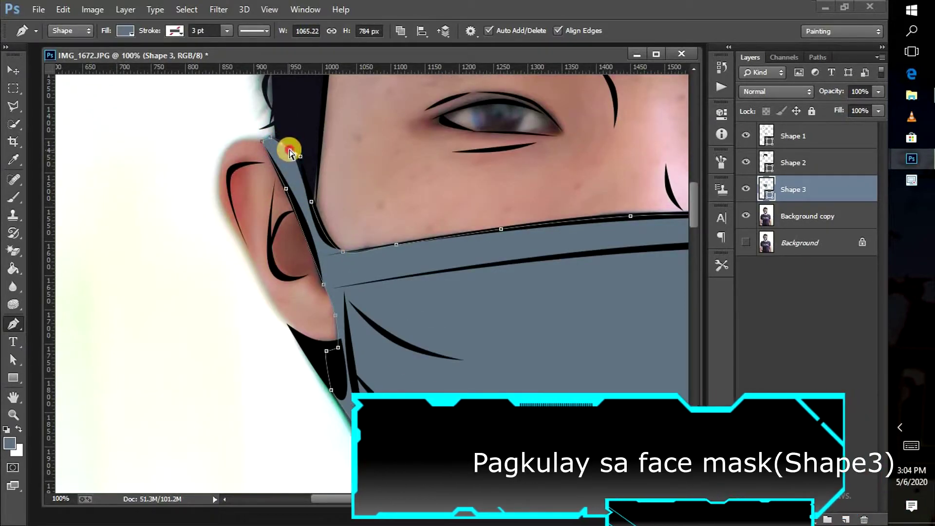
pyautogui.click(306, 186)
pyautogui.moveTo(358, 498); pyautogui.dragTo(437, 501)
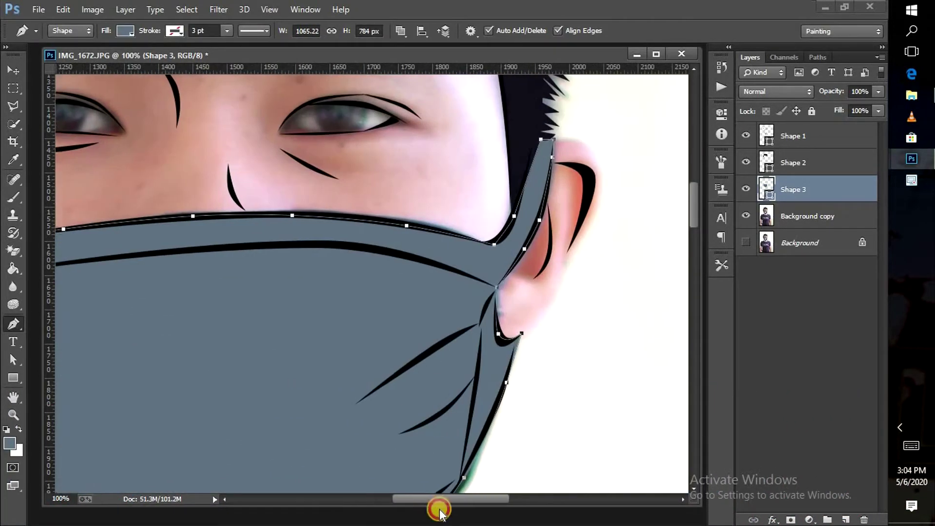
pyautogui.hotkey('ctrl', '-')
pyautogui.hotkey('ctrl', '-')
pyautogui.hotkey('ctrl', '-')
pyautogui.hotkey('ctrl', '-')
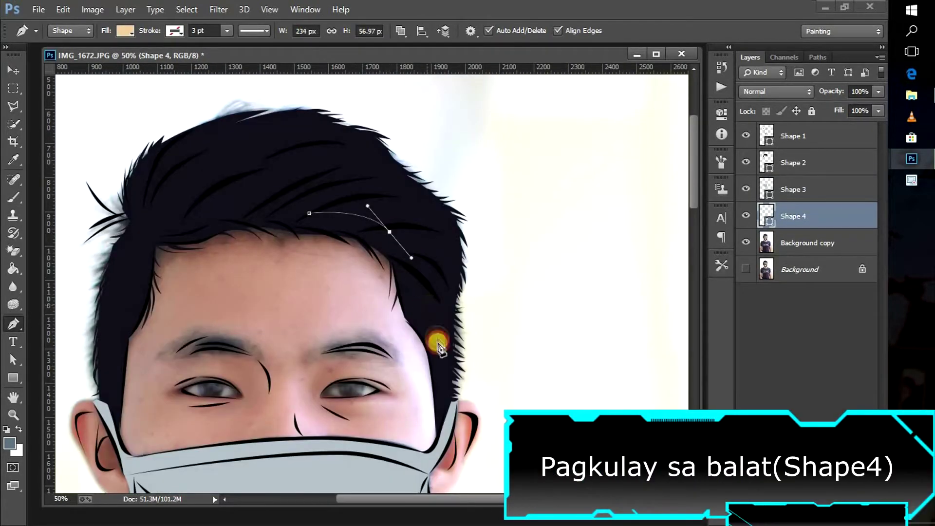
# - Trace the Shape 4 skin outline from the bottom of the ear down the neck edge
pyautogui.scroll(2, 512, 239)
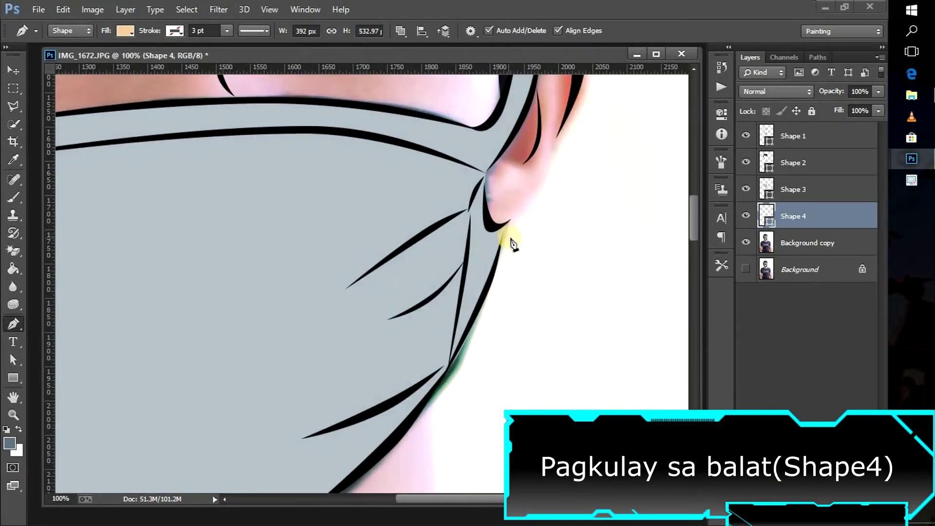
pyautogui.scroll(3, 506, 228)
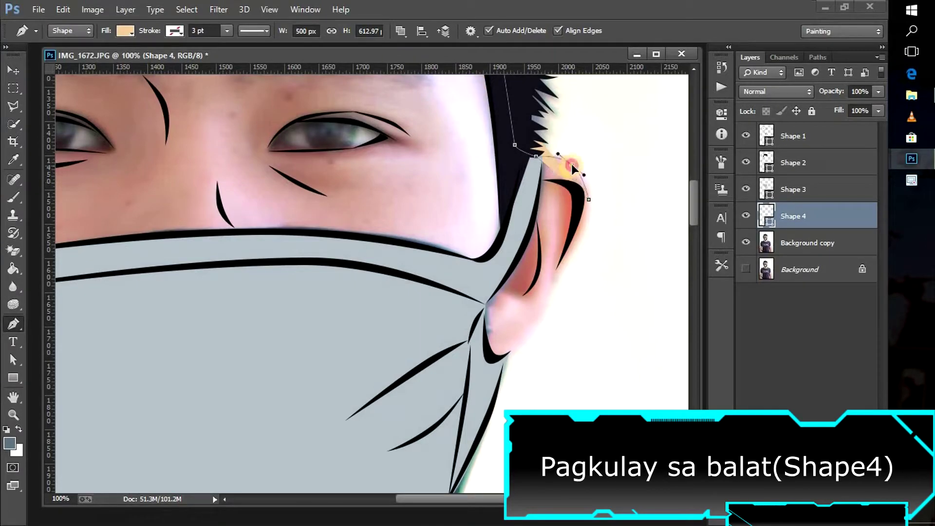
pyautogui.click(513, 348)
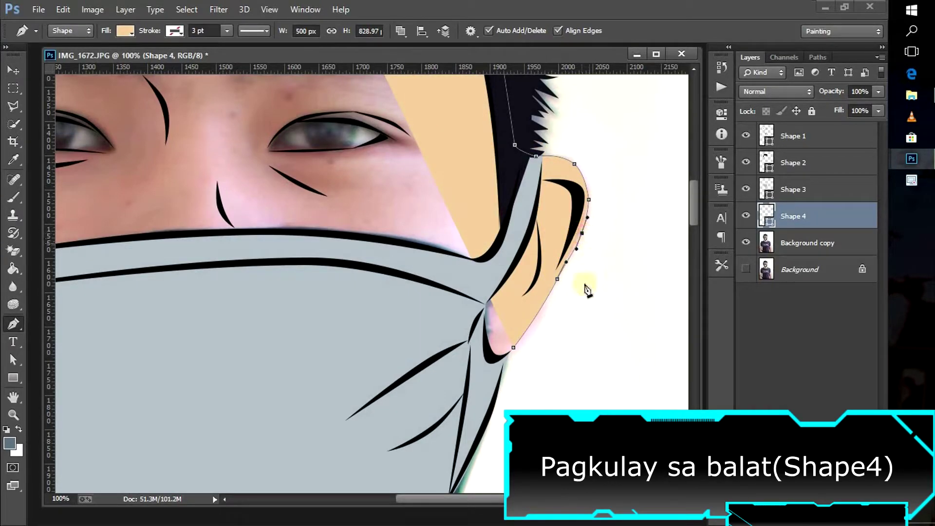
pyautogui.scroll(-3, 501, 362)
pyautogui.click(444, 320)
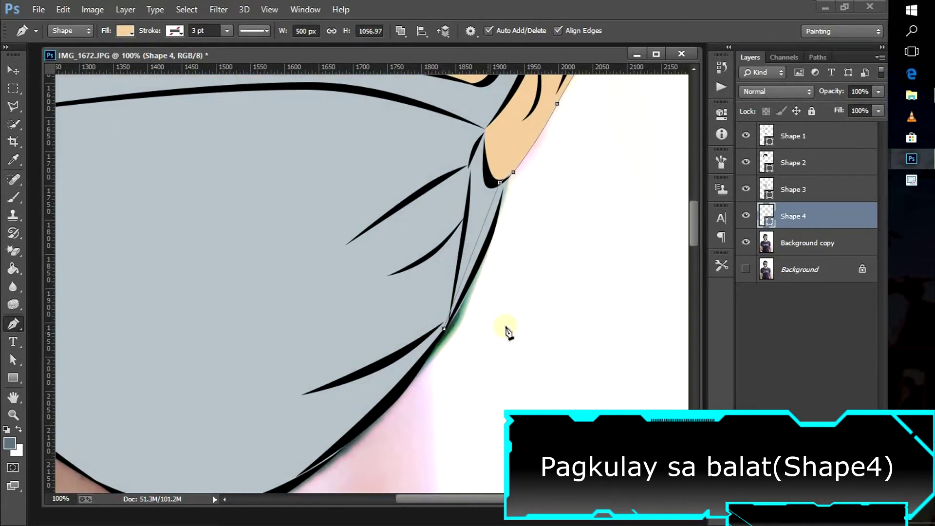
pyautogui.scroll(-2, 487, 371)
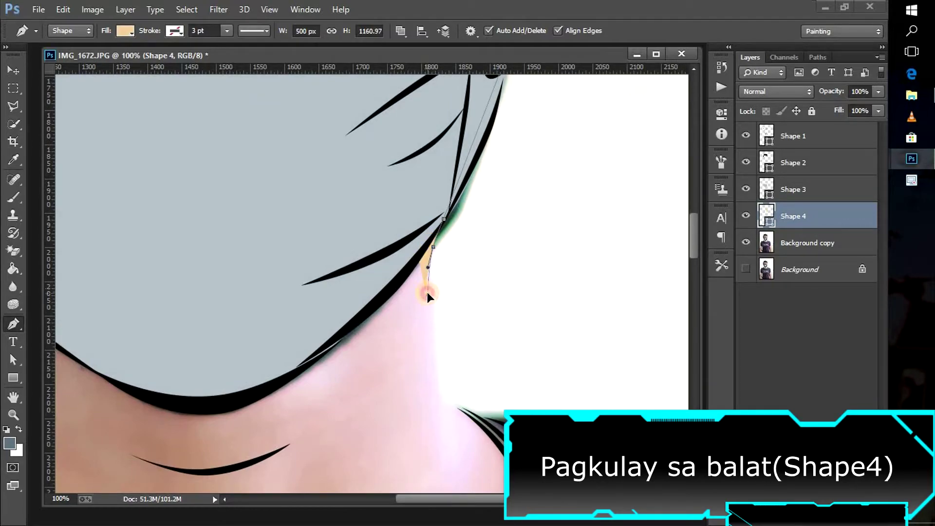
pyautogui.click(439, 383)
pyautogui.click(458, 407)
pyautogui.click(484, 418)
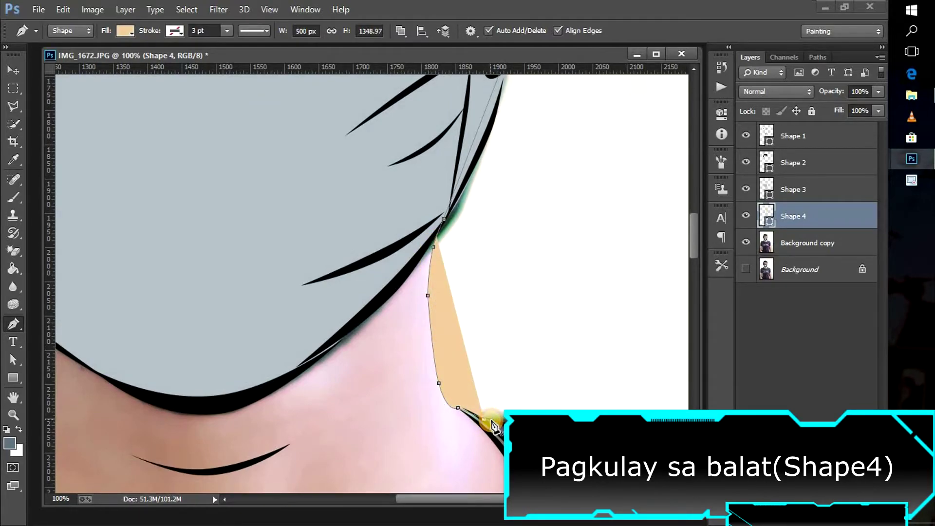
# - Continue the skin outline along the collar, the shirt neckline and the neck's left side
pyautogui.scroll(-2, 572, 389)
pyautogui.moveTo(543, 377); pyautogui.dragTo(559, 403)
pyautogui.click(546, 432)
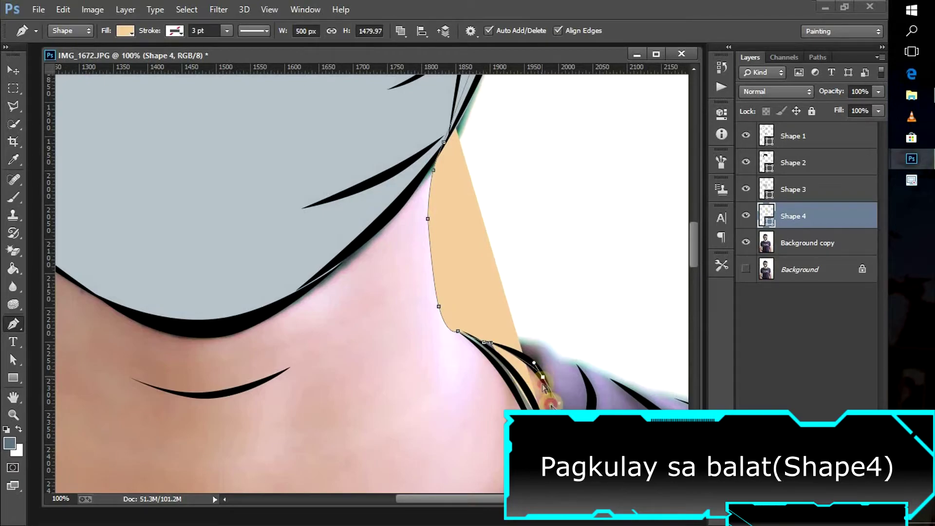
pyautogui.scroll(-3, 350, 466)
pyautogui.moveTo(319, 482); pyautogui.dragTo(463, 386)
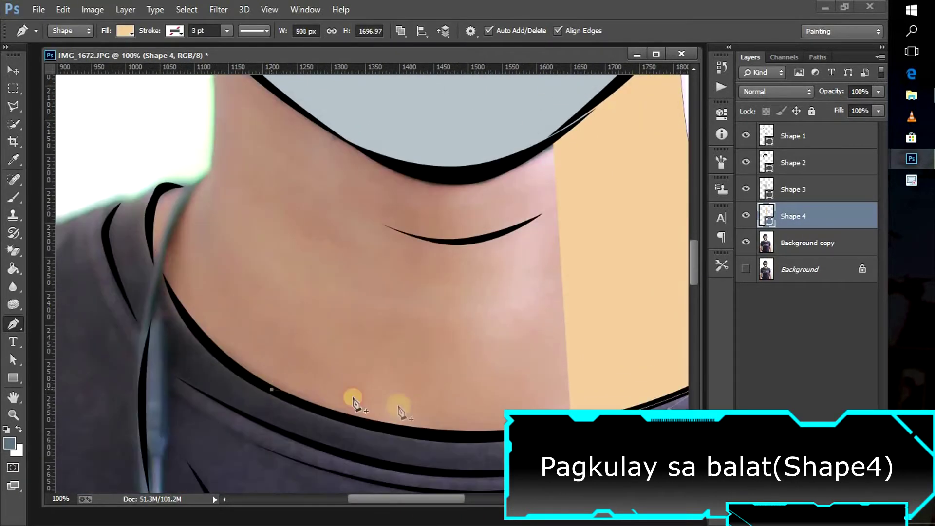
pyautogui.click(410, 433)
pyautogui.moveTo(148, 216); pyautogui.dragTo(182, 308)
pyautogui.scroll(1, 339, 300)
pyautogui.scroll(3, 340, 300)
pyautogui.moveTo(201, 214); pyautogui.dragTo(209, 259)
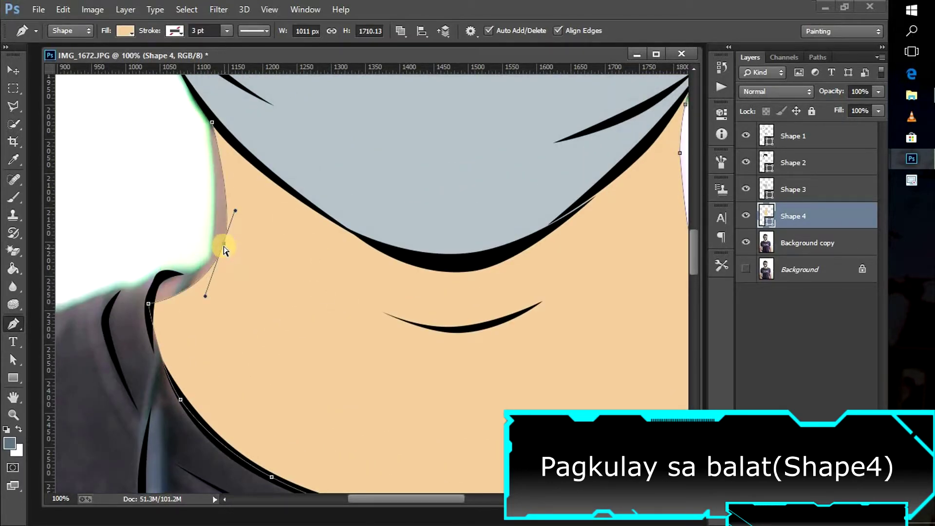
pyautogui.click(177, 296)
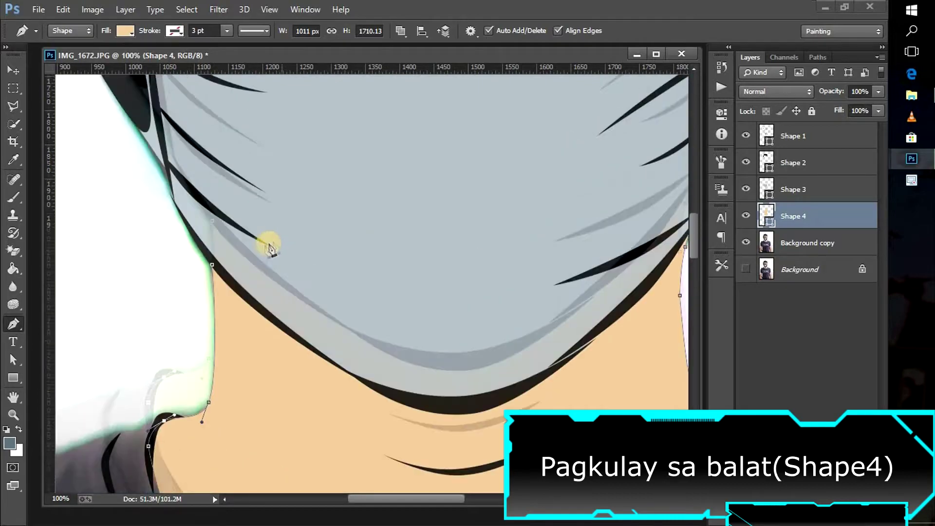
# - Trace the skin outline around the left ear and over its top
pyautogui.scroll(6, 242, 316)
pyautogui.scroll(3, 268, 245)
pyautogui.scroll(9, 168, 199)
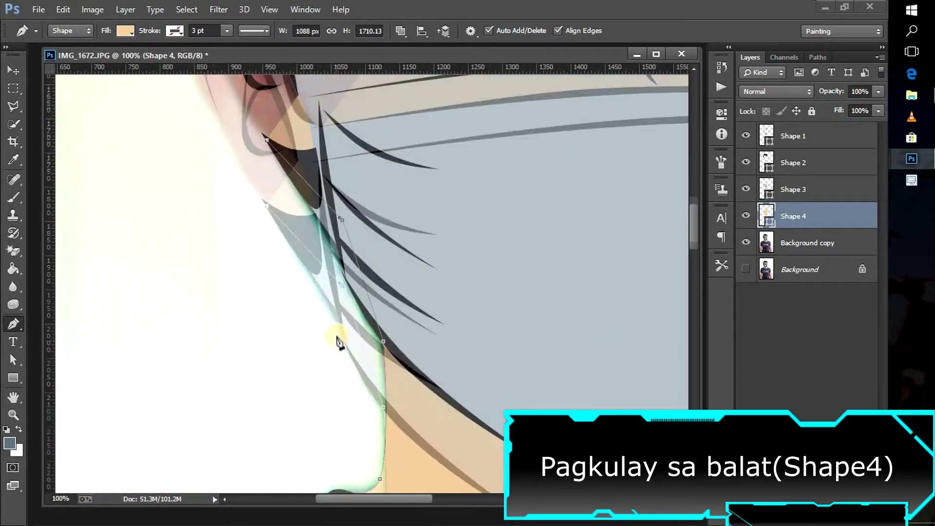
pyautogui.hscroll(-7, 168, 198)
pyautogui.click(224, 278)
pyautogui.click(194, 214)
pyautogui.click(201, 171)
pyautogui.click(224, 156)
pyautogui.click(259, 158)
pyautogui.moveTo(274, 145); pyautogui.dragTo(274, 119)
pyautogui.scroll(2, 286, 209)
pyautogui.scroll(3, 292, 192)
pyautogui.scroll(3, 291, 192)
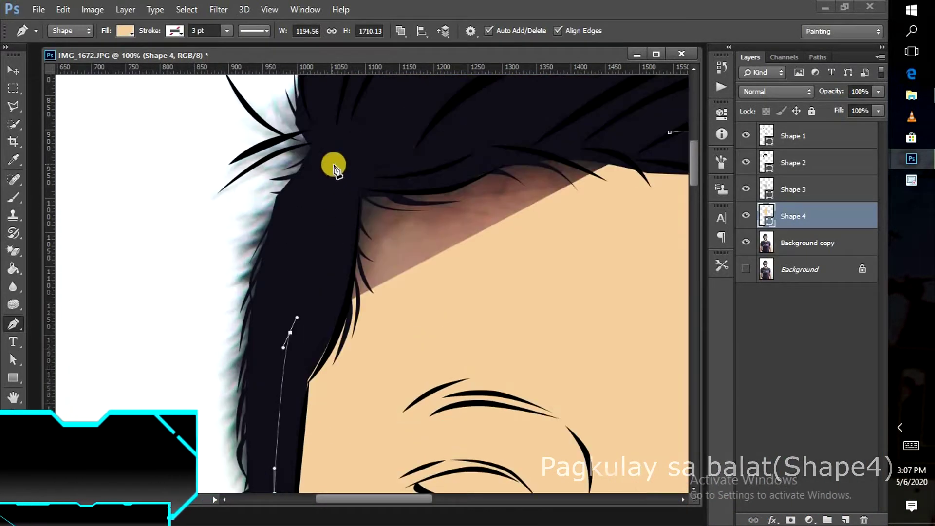
# - Close the skin outline along the hairline, completing the peach skin shape
pyautogui.click(344, 156)
pyautogui.click(413, 130)
pyautogui.click(459, 129)
pyautogui.click(626, 125)
# - Hide the Background copy photo layer to preview the cartoon
pyautogui.hotkey('ctrl', '-')
pyautogui.hotkey('ctrl', '-')
pyautogui.hotkey('ctrl', '-')
pyautogui.hotkey('ctrl', '-')
pyautogui.hotkey('ctrl', '-')
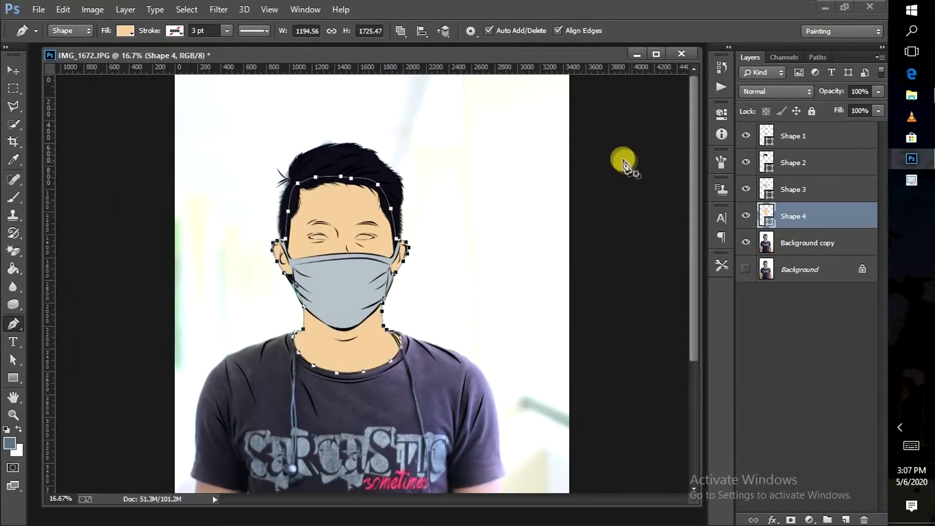
pyautogui.click(779, 242)
pyautogui.click(746, 242)
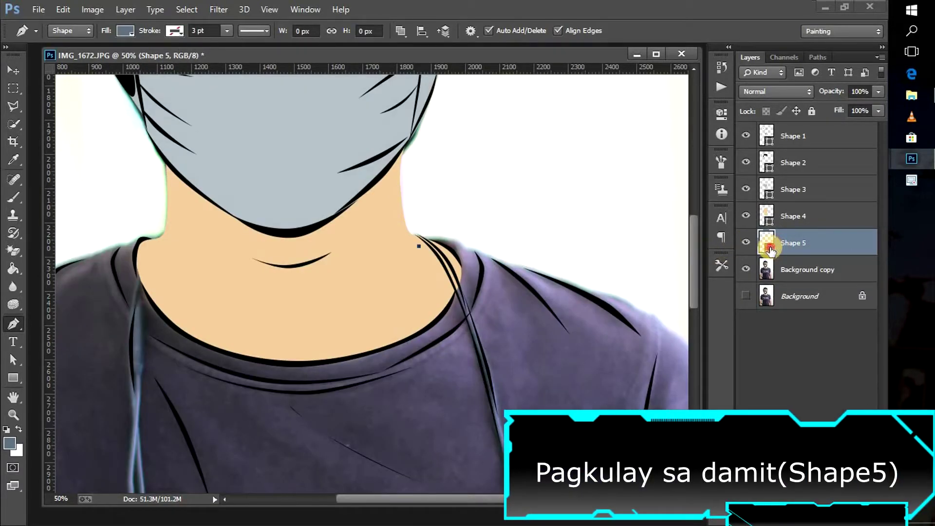
# - Set the Shape 5 fill colour to grey-blue for the shirt
pyautogui.doubleClick(770, 249)
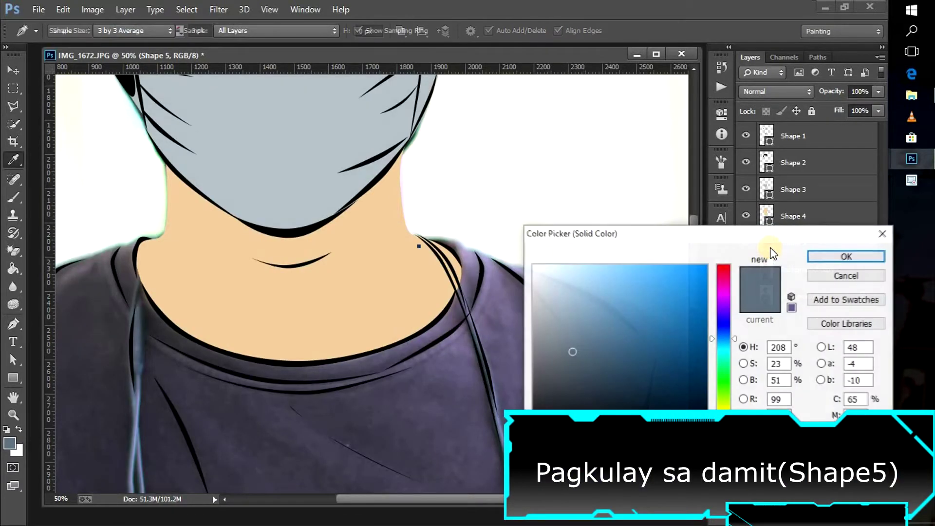
pyautogui.click(722, 406)
pyautogui.click(649, 395)
pyautogui.press('Return')
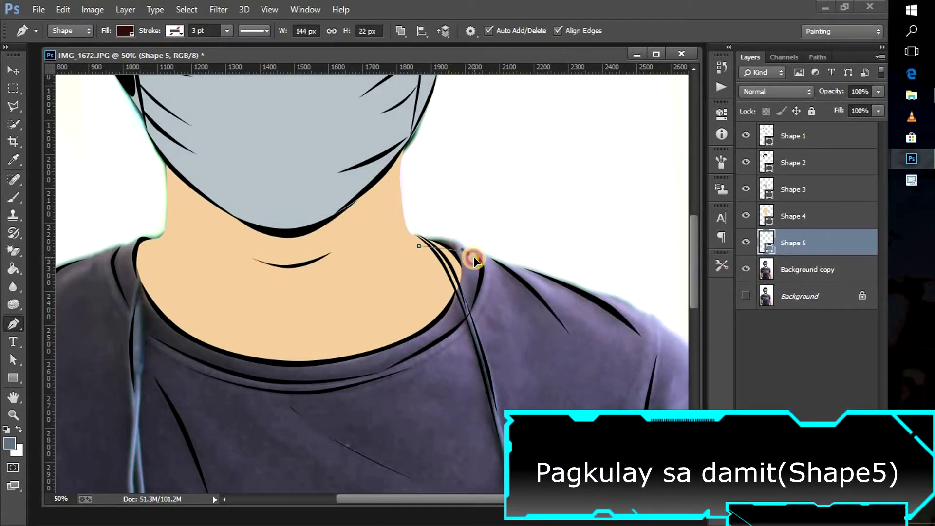
# - Trace the shirt outline along the shoulder edge
pyautogui.hotkey('ctrl', '+')
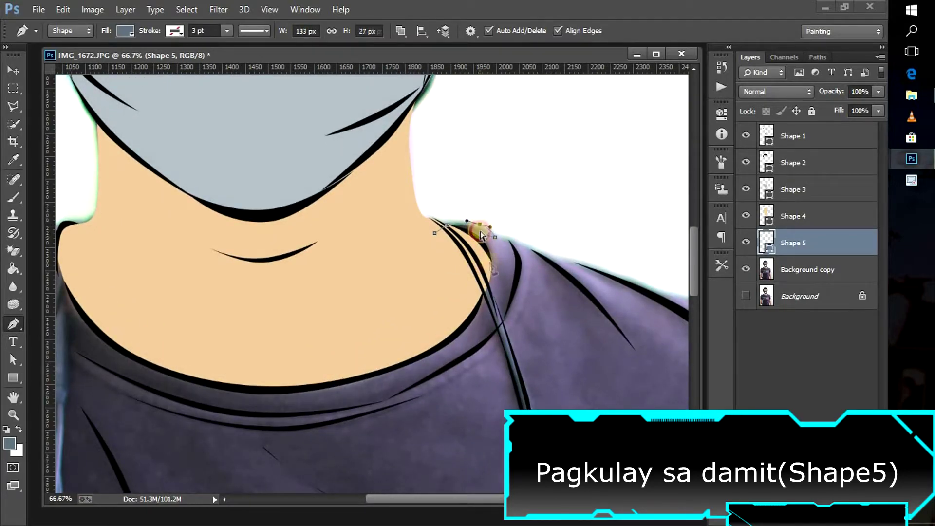
pyautogui.hscroll(5, 482, 235)
pyautogui.click(463, 288)
pyautogui.click(569, 338)
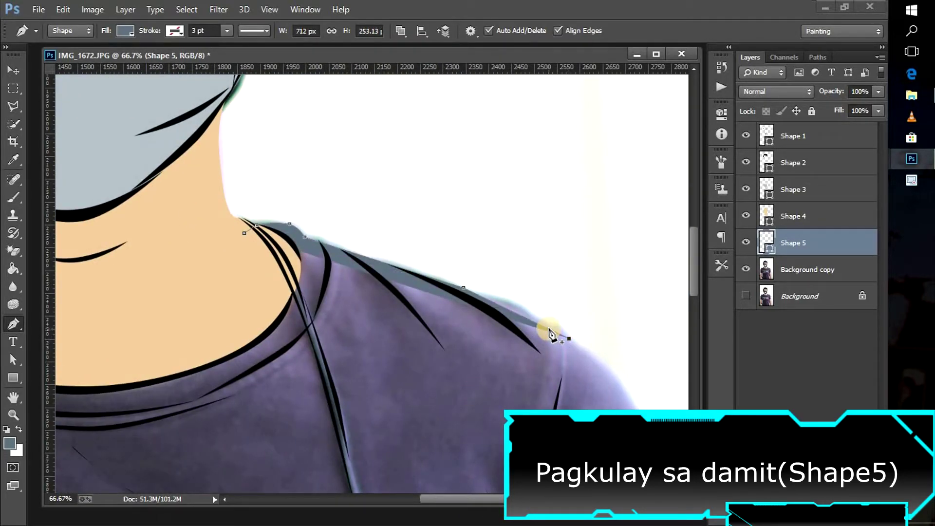
pyautogui.hscroll(4, 536, 319)
pyautogui.scroll(-3, 536, 319)
pyautogui.click(426, 240)
pyautogui.click(448, 263)
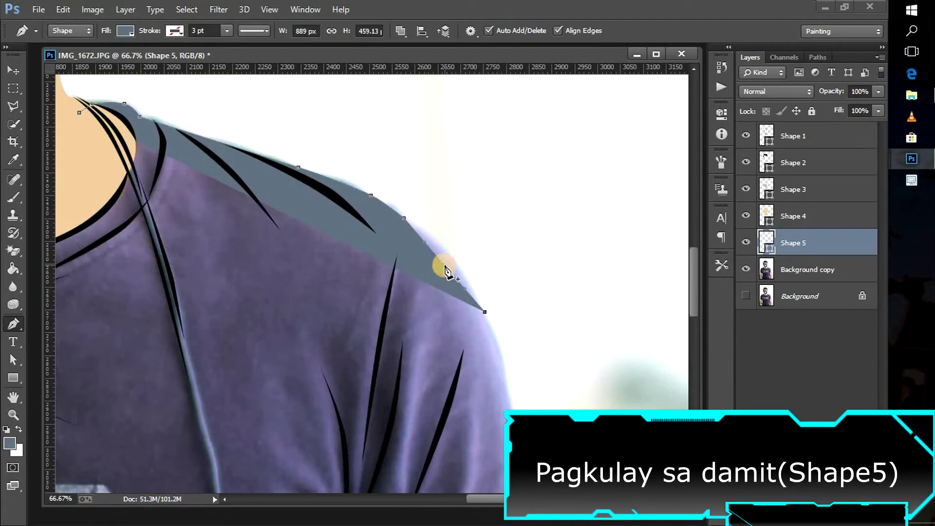
pyautogui.click(467, 286)
pyautogui.click(485, 319)
# - Extend the shirt outline down the sleeve edge and across the sleeve bottom
pyautogui.scroll(-2, 547, 355)
pyautogui.click(494, 219)
pyautogui.click(501, 255)
pyautogui.click(513, 308)
pyautogui.click(522, 377)
pyautogui.scroll(-3, 547, 344)
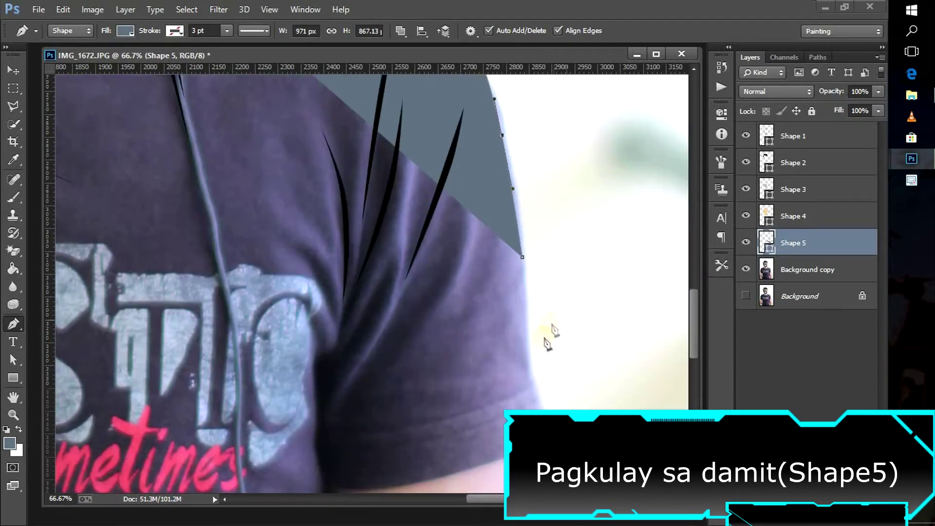
pyautogui.click(527, 325)
pyautogui.moveTo(529, 502); pyautogui.dragTo(356, 501)
pyautogui.click(179, 369)
# - Trace the shirt up the other sleeve, across the shoulder and along the neckline
pyautogui.hscroll(-4, 182, 370)
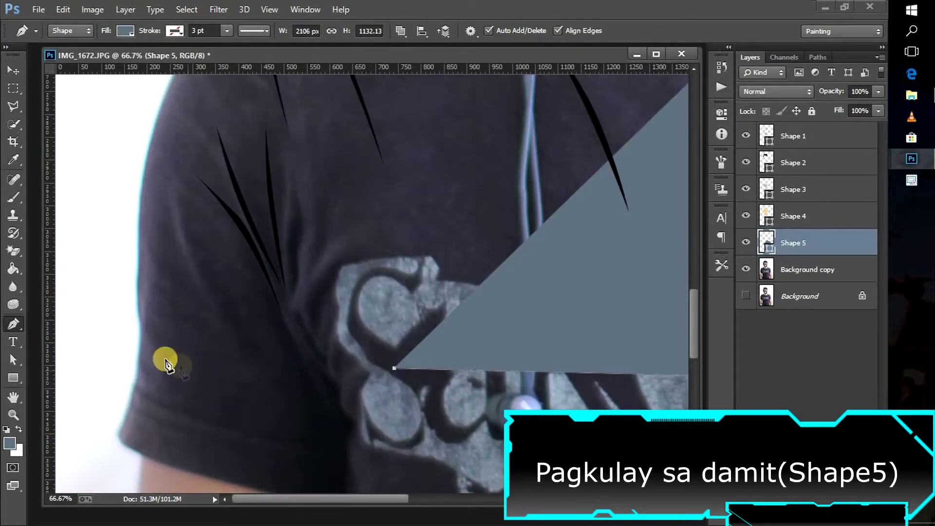
pyautogui.click(180, 370)
pyautogui.scroll(2, 166, 341)
pyautogui.click(146, 334)
pyautogui.scroll(2, 195, 273)
pyautogui.click(230, 194)
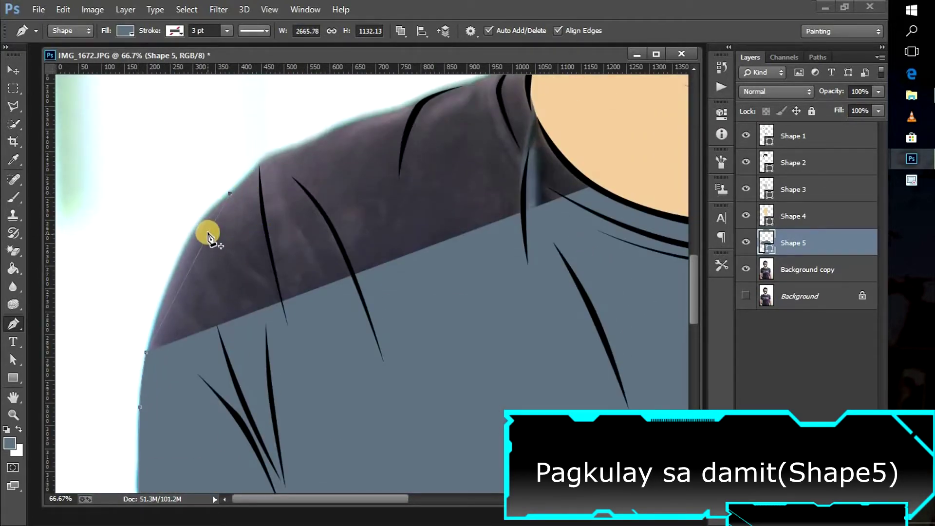
pyautogui.click(192, 232)
pyautogui.scroll(2, 291, 218)
pyautogui.click(345, 190)
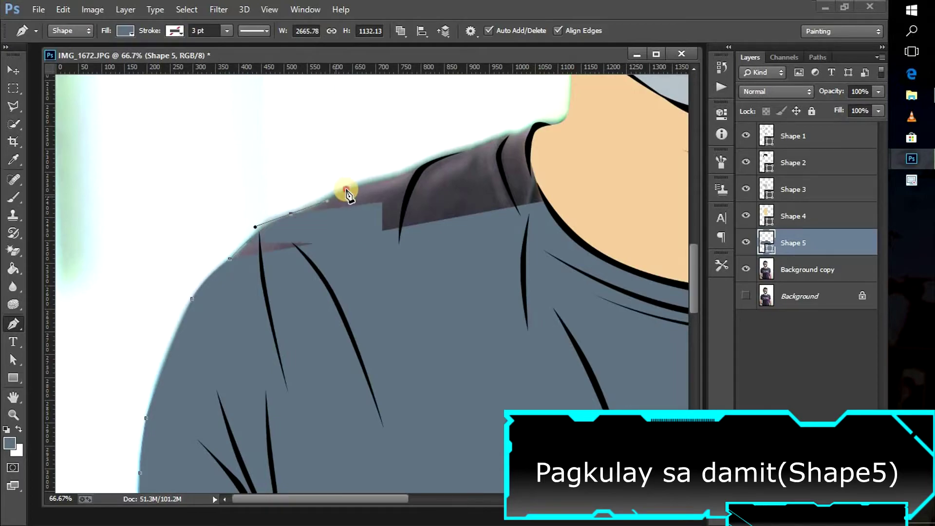
pyautogui.click(462, 148)
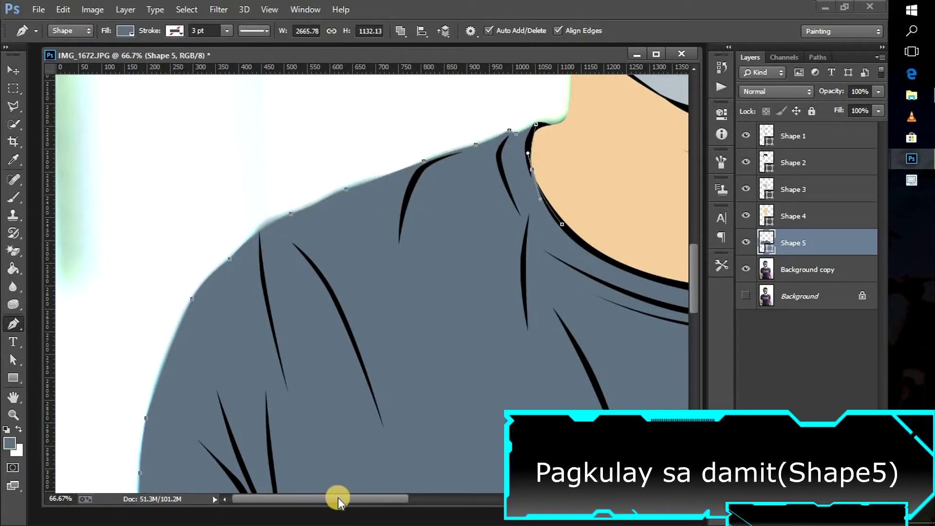
pyautogui.moveTo(334, 497); pyautogui.dragTo(424, 497)
pyautogui.click(477, 287)
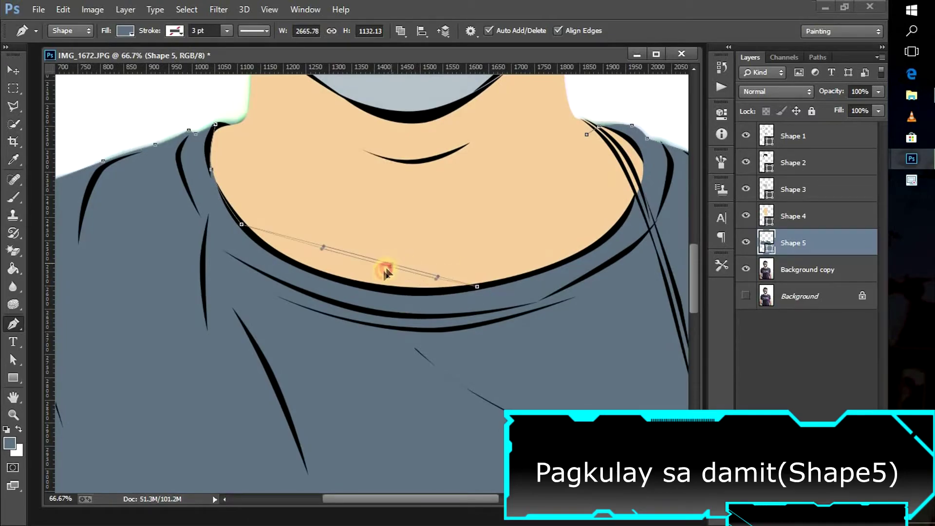
pyautogui.click(346, 281)
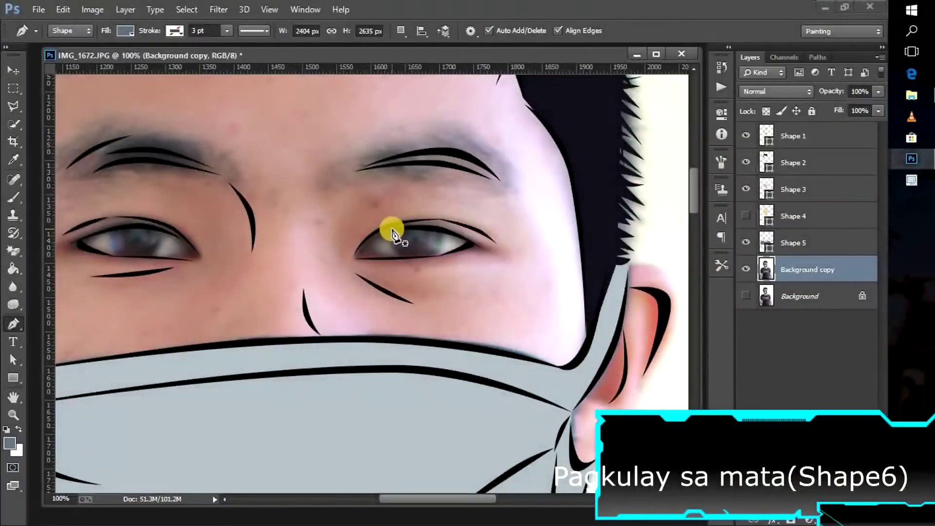
# - Draw Shape 6 eye-colour arcs across both eyes with the Pen tool
pyautogui.click(401, 257)
pyautogui.click(392, 229)
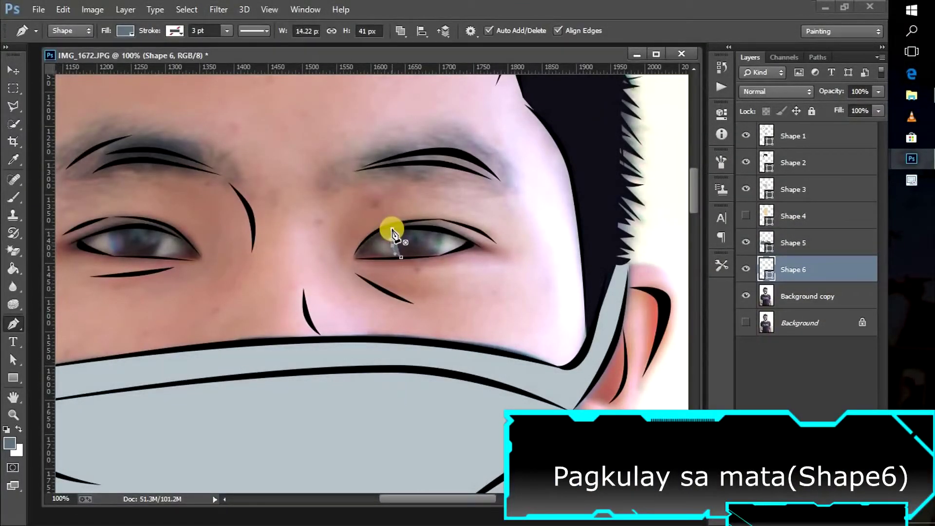
pyautogui.click(444, 231)
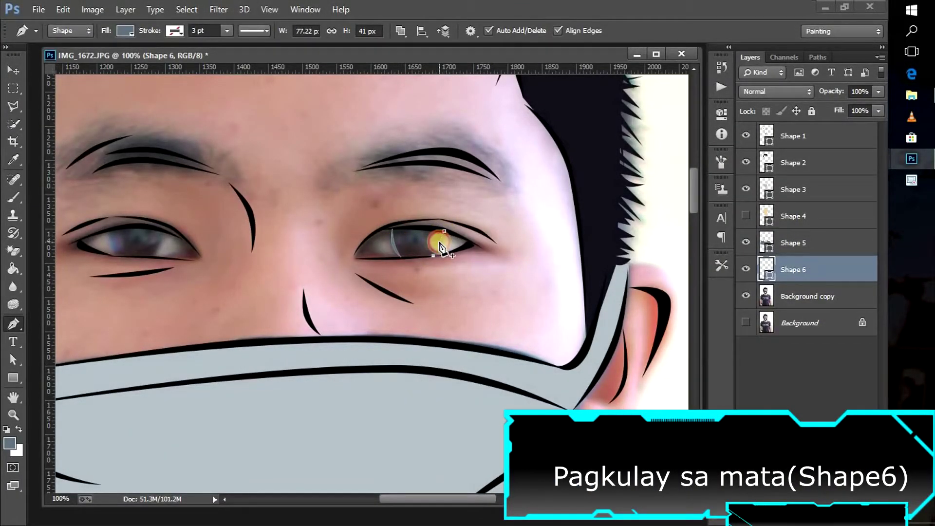
pyautogui.moveTo(436, 498); pyautogui.dragTo(390, 495)
pyautogui.click(347, 231)
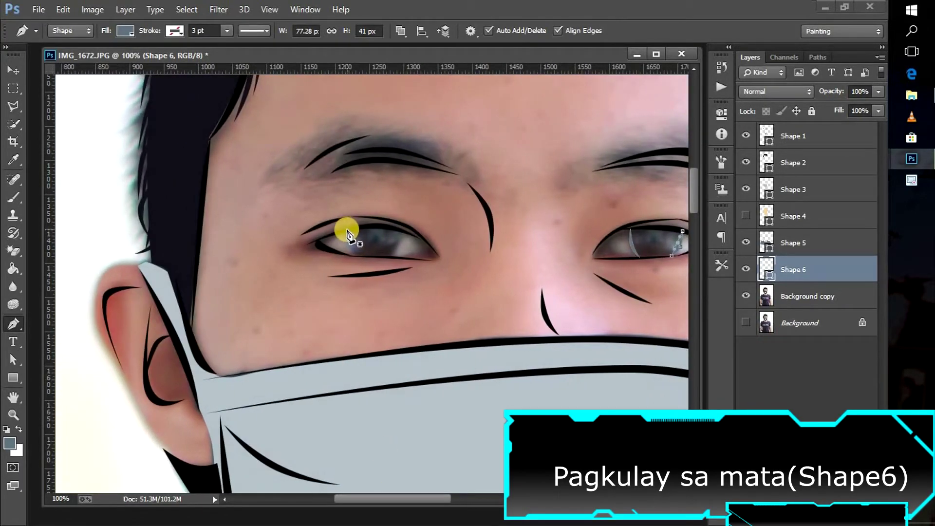
pyautogui.moveTo(348, 245); pyautogui.dragTo(367, 249)
pyautogui.click(386, 259)
pyautogui.click(405, 233)
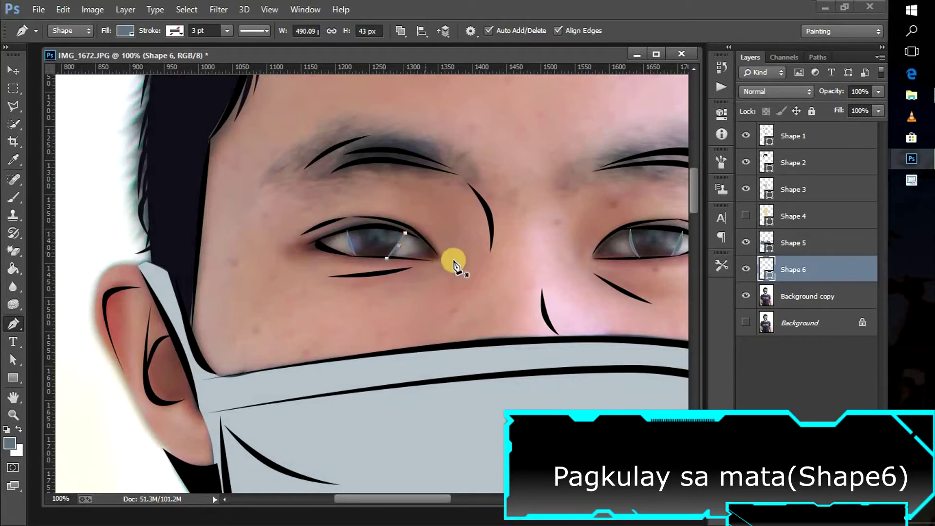
# - Toggle the Background copy visibility to check the artwork, then zoom back in on the left eye
pyautogui.hotkey('ctrl', '-')
pyautogui.hotkey('ctrl', '-')
pyautogui.click(745, 296)
pyautogui.click(789, 295)
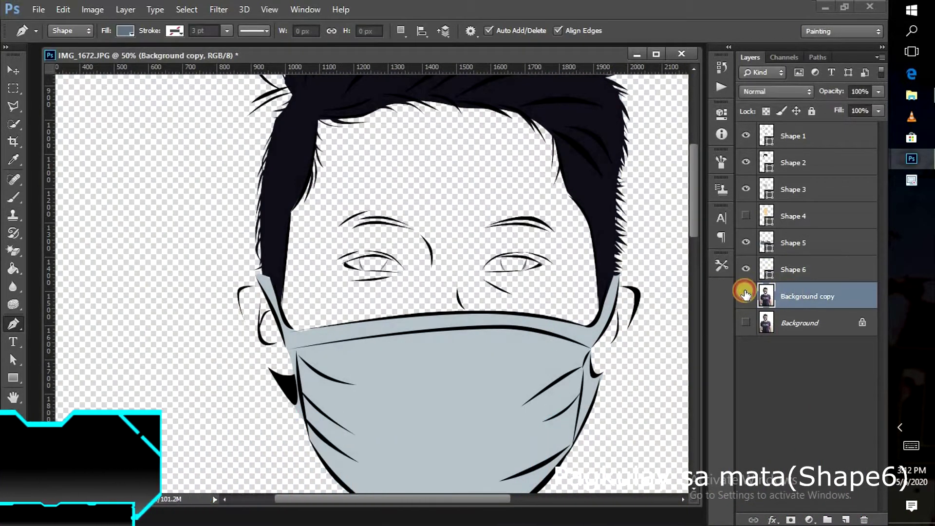
pyautogui.click(746, 296)
pyautogui.hotkey('ctrl', '+')
pyautogui.hotkey('ctrl', '+')
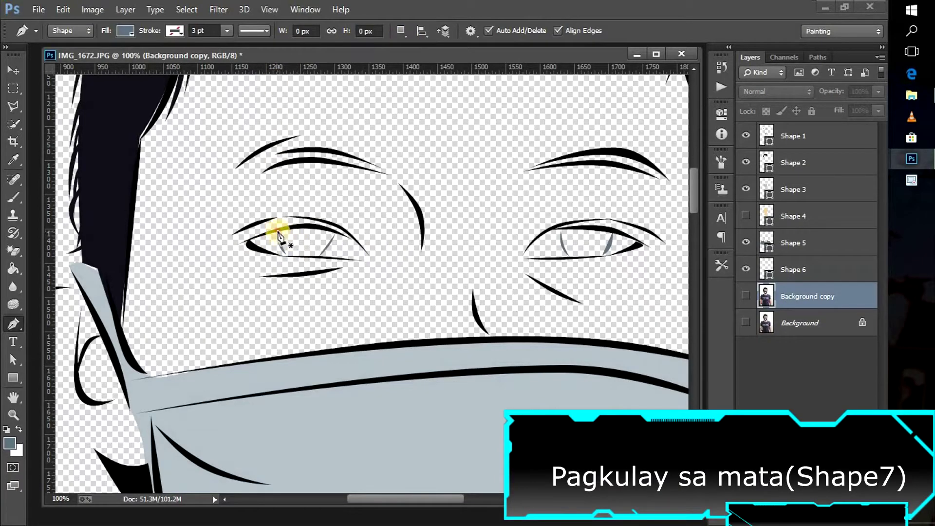
# - Draw closed Shape 7 iris outlines on both eyes
pyautogui.click(277, 232)
pyautogui.hotkey('ctrl', '+')
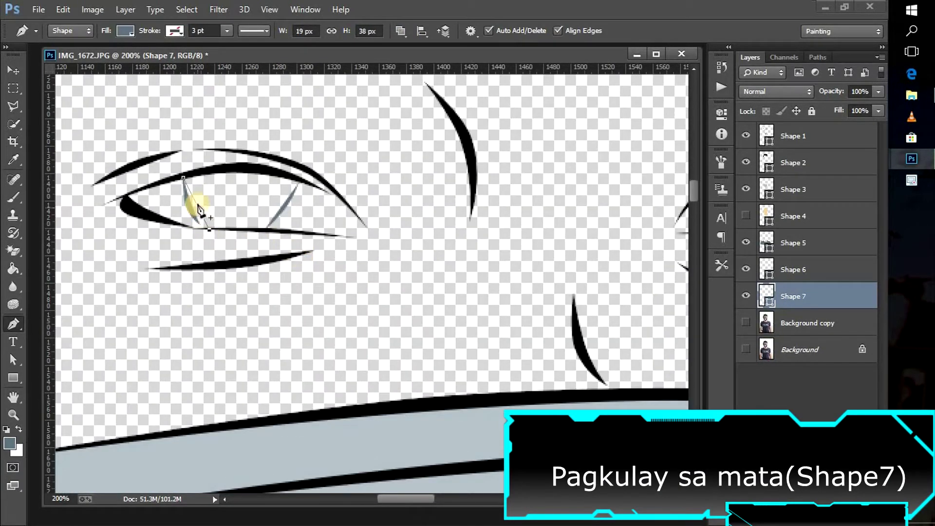
pyautogui.click(264, 231)
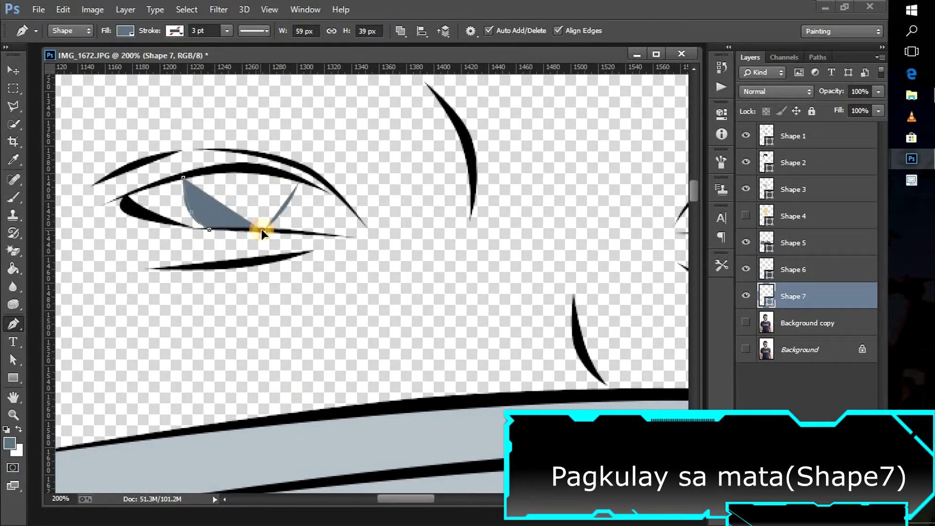
pyautogui.moveTo(298, 179); pyautogui.dragTo(289, 197)
pyautogui.click(184, 177)
pyautogui.moveTo(402, 499); pyautogui.dragTo(440, 499)
pyautogui.click(346, 175)
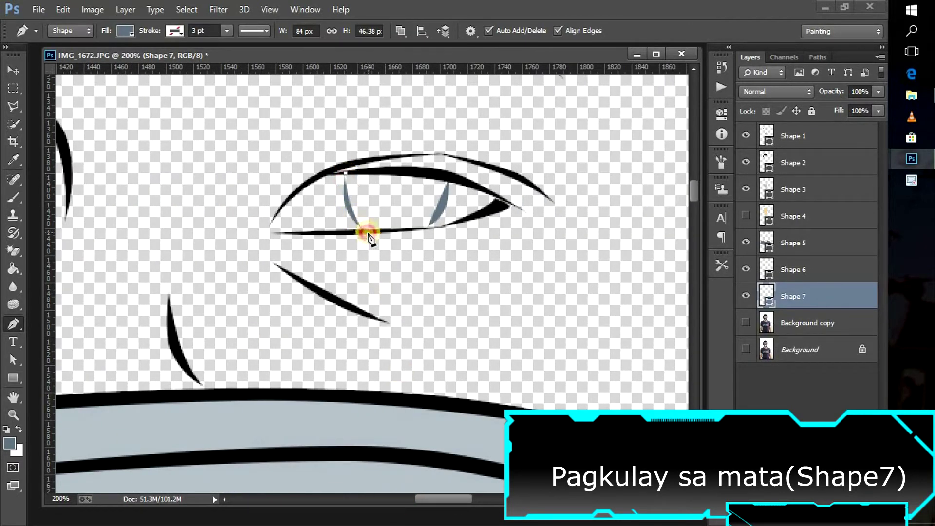
pyautogui.click(428, 228)
pyautogui.click(445, 176)
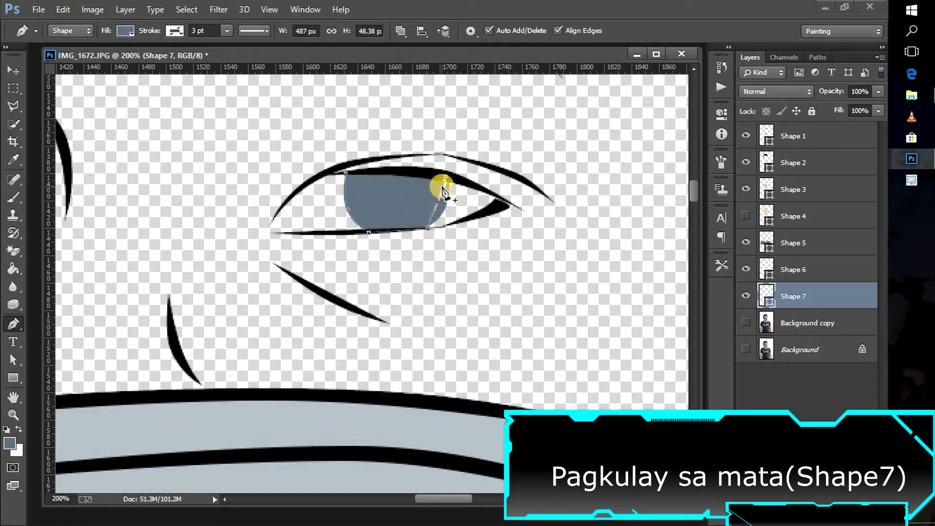
pyautogui.click(345, 173)
# - Give the Shape 7 irises a dark blue fill, leaving Shape 6's colour unchanged
pyautogui.hotkey('ctrl', '-')
pyautogui.hotkey('ctrl', '-')
pyautogui.hotkey('ctrl', '-')
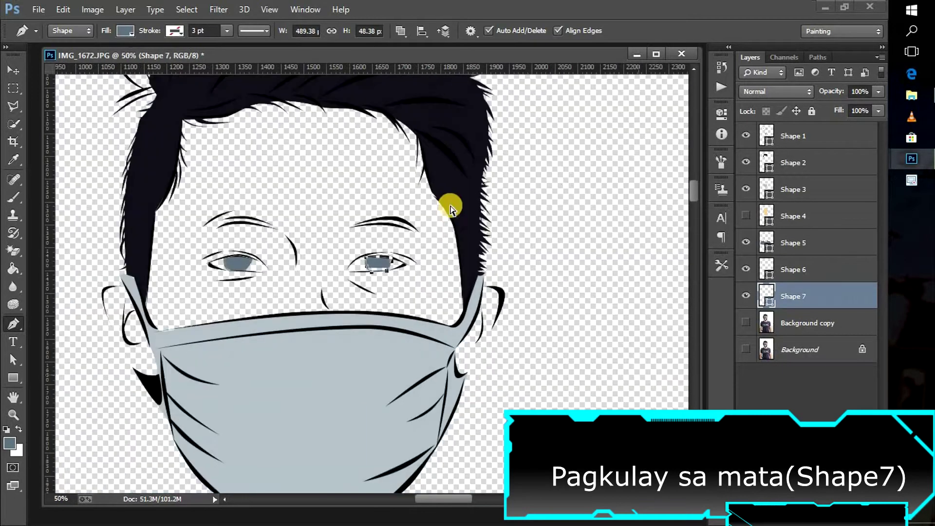
pyautogui.click(797, 273)
pyautogui.doubleClick(768, 272)
pyautogui.click(846, 308)
pyautogui.click(770, 299)
pyautogui.doubleClick(769, 304)
pyautogui.moveTo(556, 372); pyautogui.dragTo(684, 396)
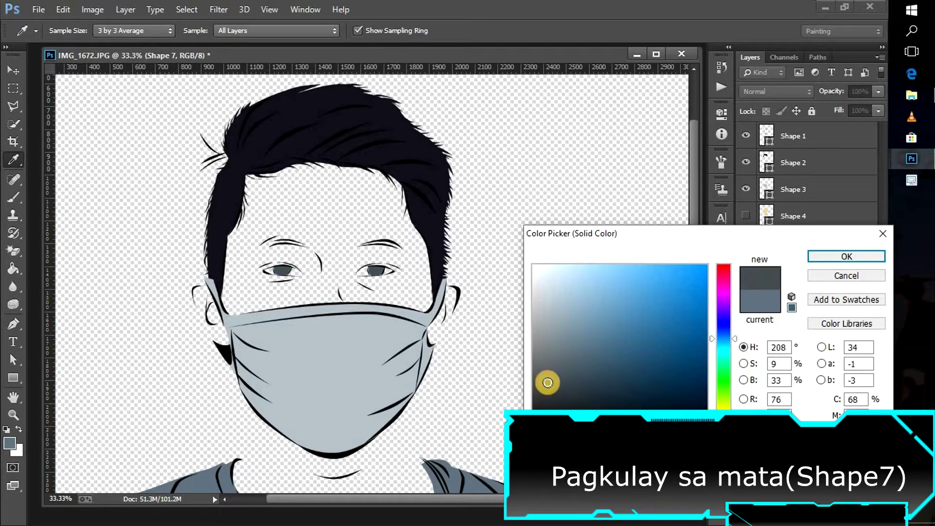
pyautogui.click(847, 256)
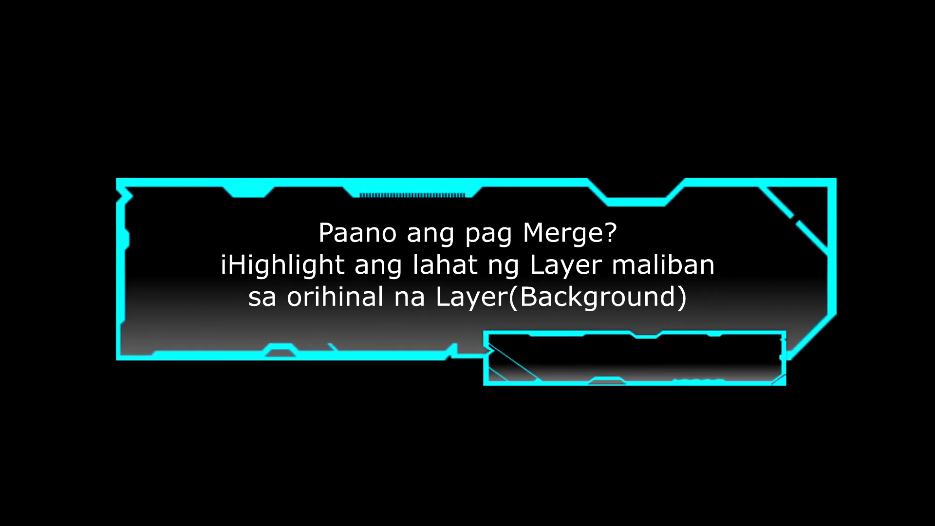
# - Merge Layer 1 through Background copy into a single Layer 1, leaving Background separate
pyautogui.keyDown('shift'); pyautogui.click(819, 326); pyautogui.keyUp('shift')
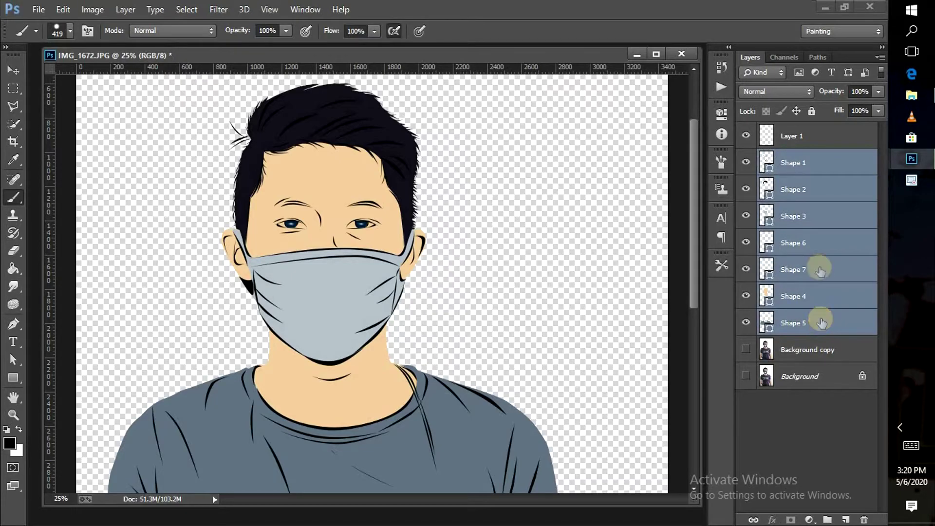
pyautogui.keyDown('shift'); pyautogui.click(811, 141); pyautogui.keyUp('shift')
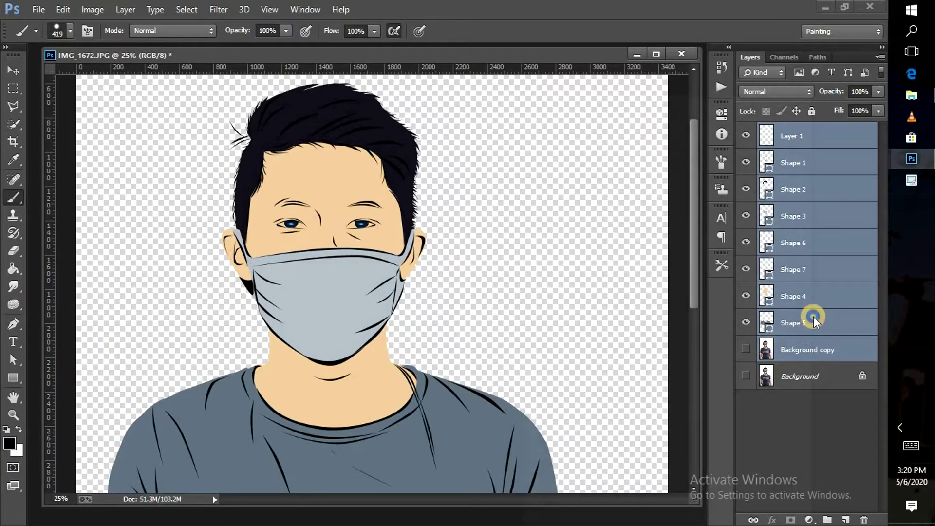
pyautogui.rightClick(814, 319)
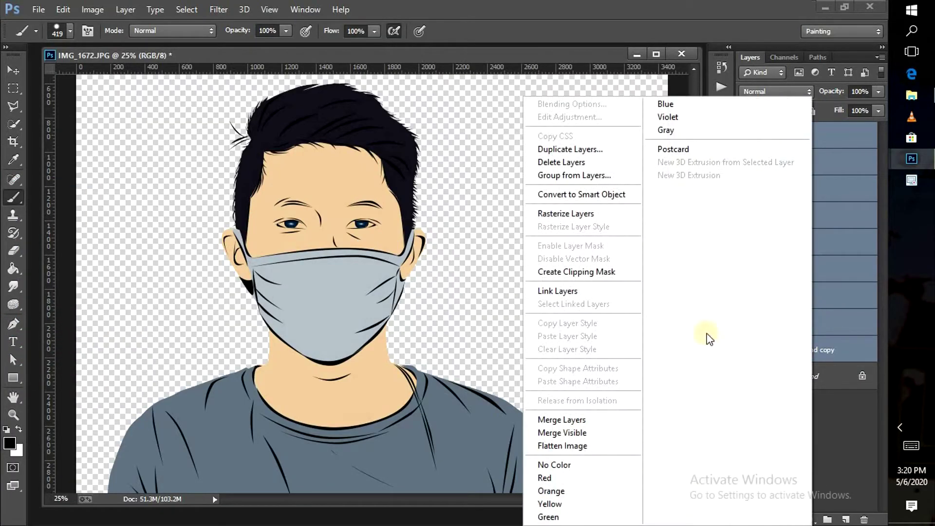
pyautogui.click(582, 420)
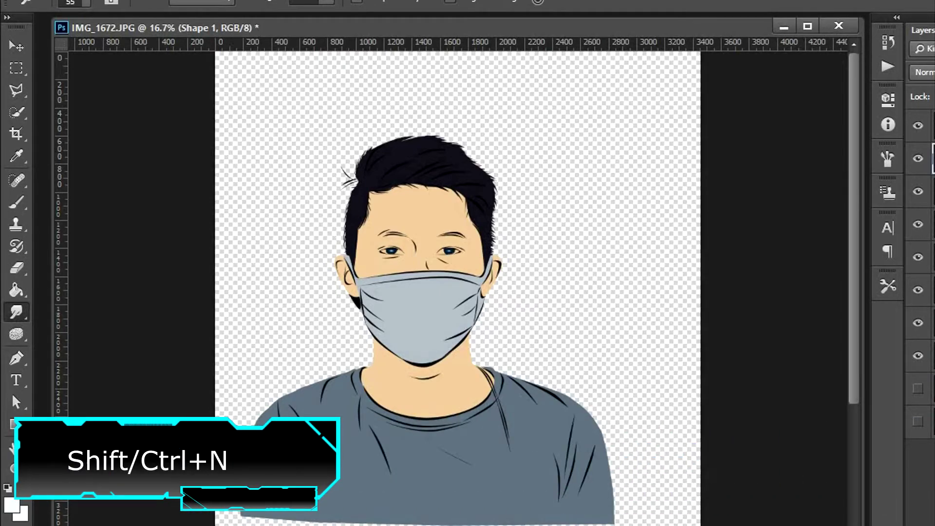
# - Create an empty Layer 2 and clip it to Layer 1 as a clipping mask
pyautogui.hotkey('ctrl', 'shift', 'n')
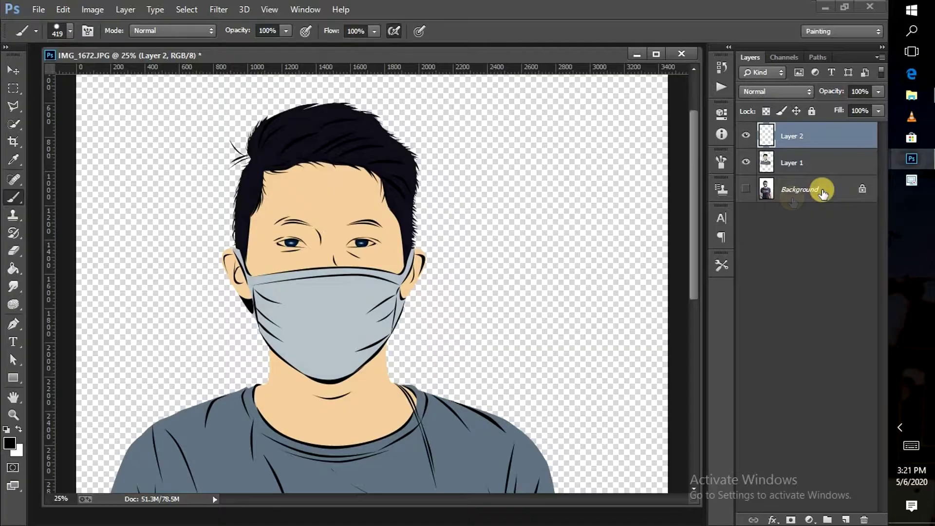
pyautogui.rightClick(826, 133)
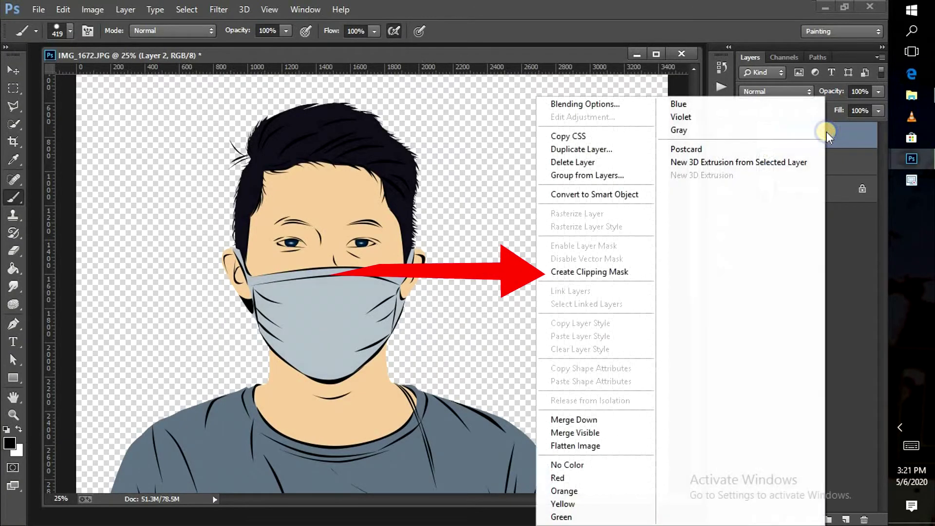
pyautogui.click(622, 273)
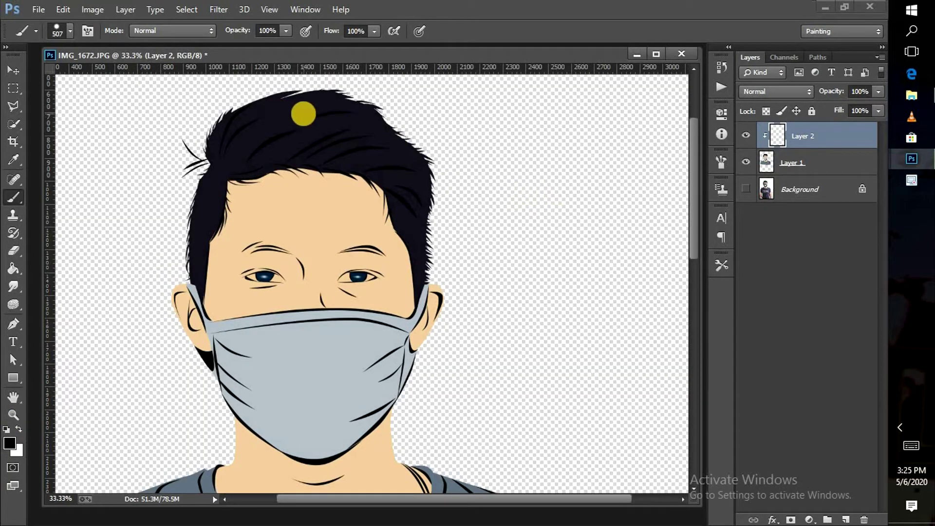
# - Paint black shadow over the face's right half, neck and shoulder, then lower Layer 2's Fill to 48%
pyautogui.moveTo(303, 113); pyautogui.dragTo(407, 393)
pyautogui.scroll(-2, 408, 393)
pyautogui.moveTo(393, 328)
pyautogui.mouseDown()
pyautogui.moveTo(350, 391)
pyautogui.moveTo(559, 382)
pyautogui.mouseUp()
pyautogui.scroll(-5, 350, 390)
pyautogui.moveTo(521, 298); pyautogui.dragTo(555, 372)
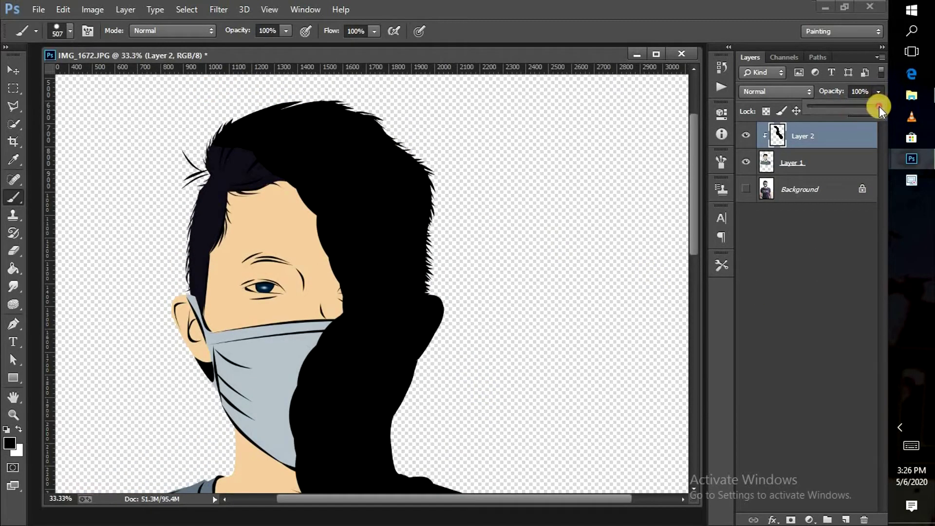
pyautogui.moveTo(878, 106)
pyautogui.mouseDown()
pyautogui.moveTo(835, 107)
pyautogui.moveTo(855, 136)
pyautogui.moveTo(869, 124)
pyautogui.mouseUp()
pyautogui.click(879, 111)
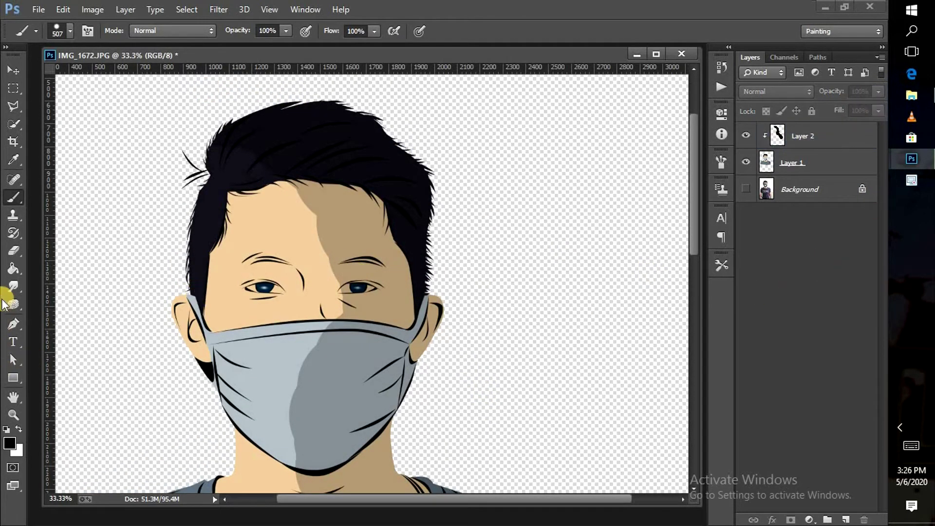
# - Erase excess shading with a soft Eraser
pyautogui.click(13, 251)
pyautogui.rightClick(514, 209)
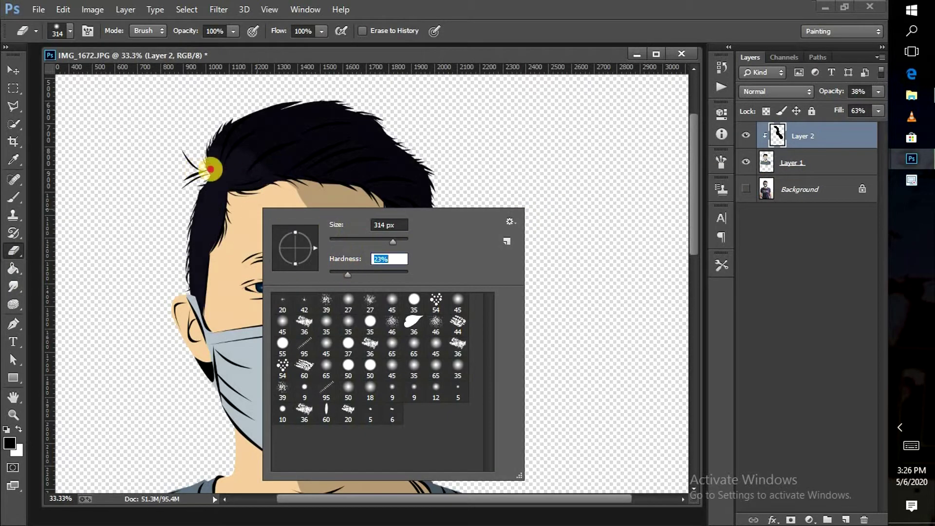
pyautogui.click(203, 168)
pyautogui.scroll(-1, 320, 244)
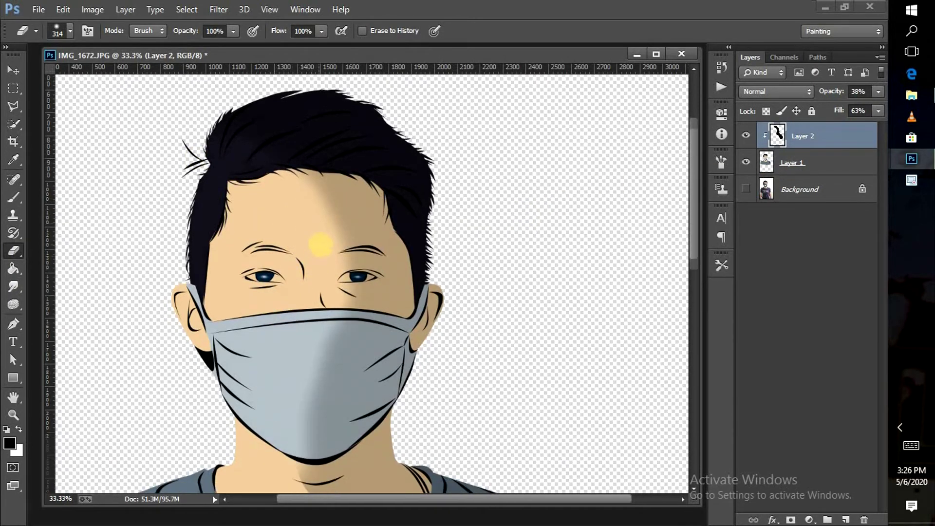
pyautogui.scroll(-2, 341, 365)
pyautogui.scroll(-2, 409, 467)
pyautogui.scroll(-2, 463, 434)
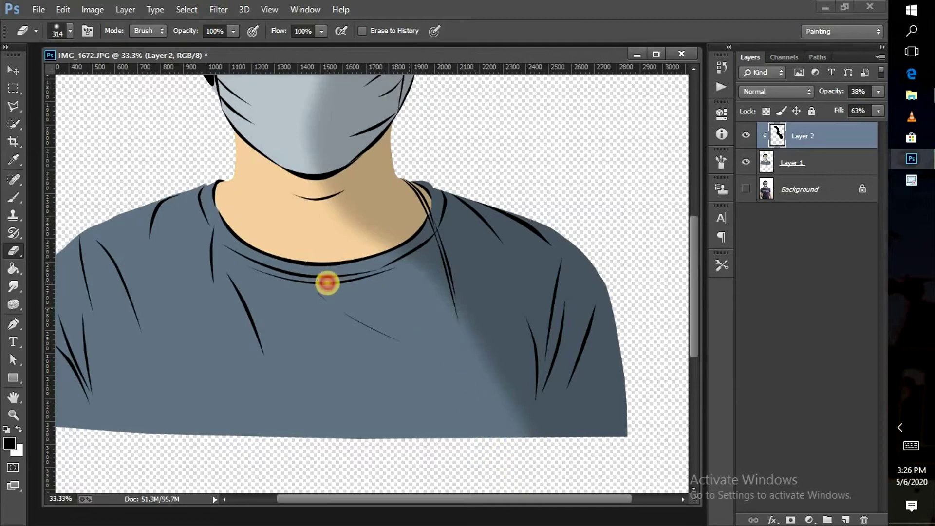
pyautogui.hotkey('ctrl', '0')
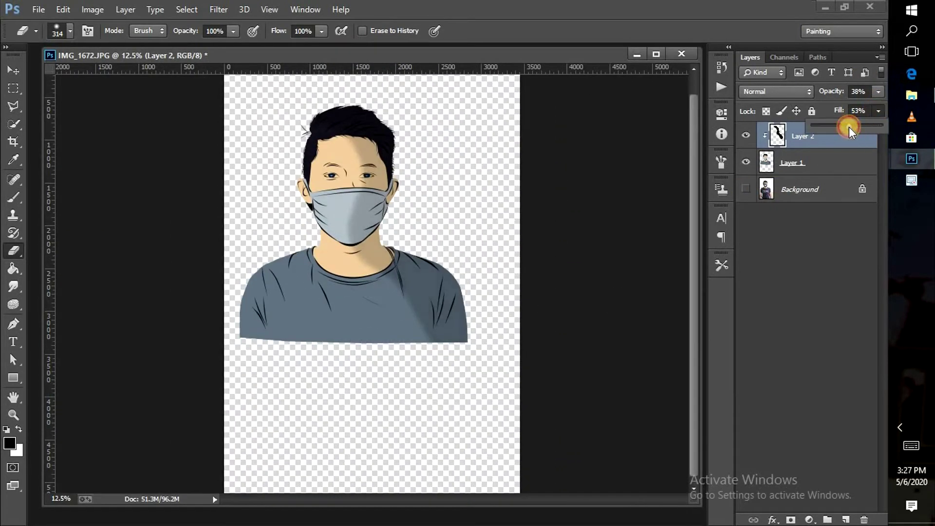
# - Brush extra shadow onto the left shoulder and erase leftover shading around the neck
pyautogui.press('b')
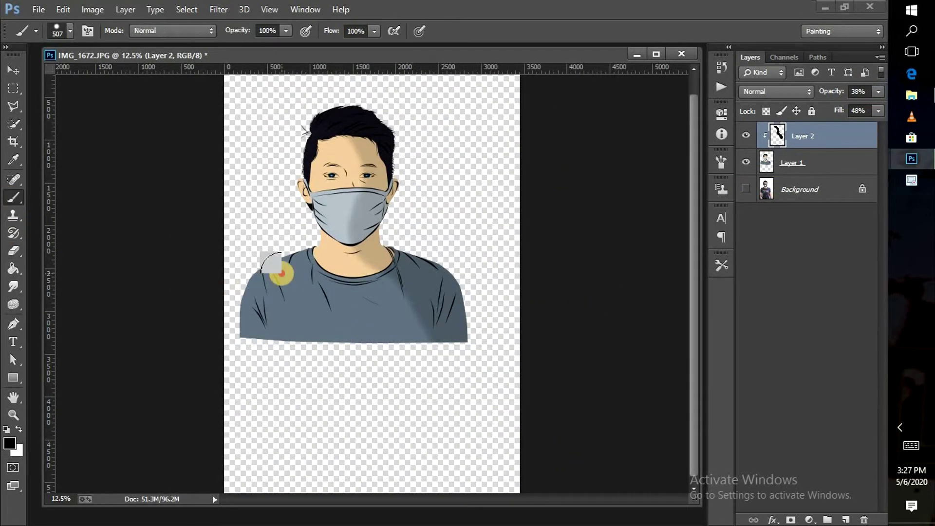
pyautogui.moveTo(271, 268); pyautogui.dragTo(290, 255)
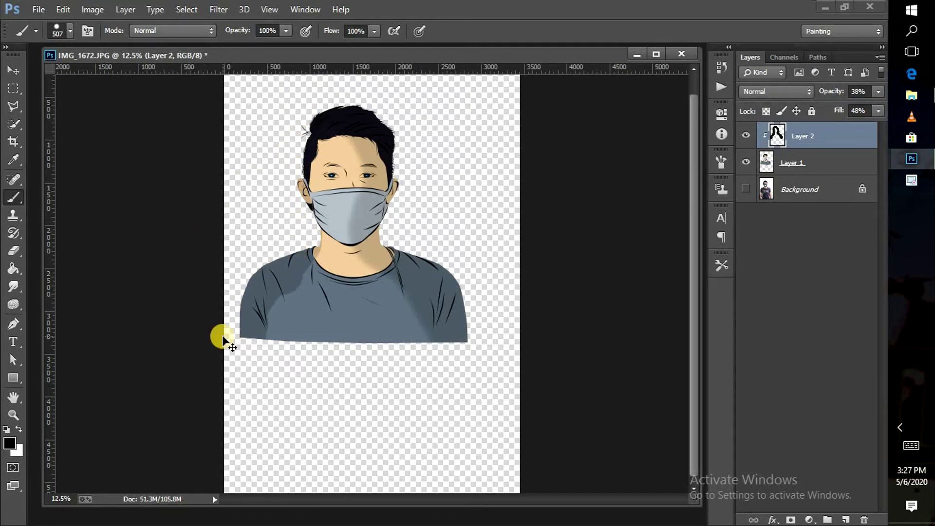
pyautogui.hotkey('ctrl', '+')
pyautogui.scroll(2, 179, 255)
pyautogui.click(13, 251)
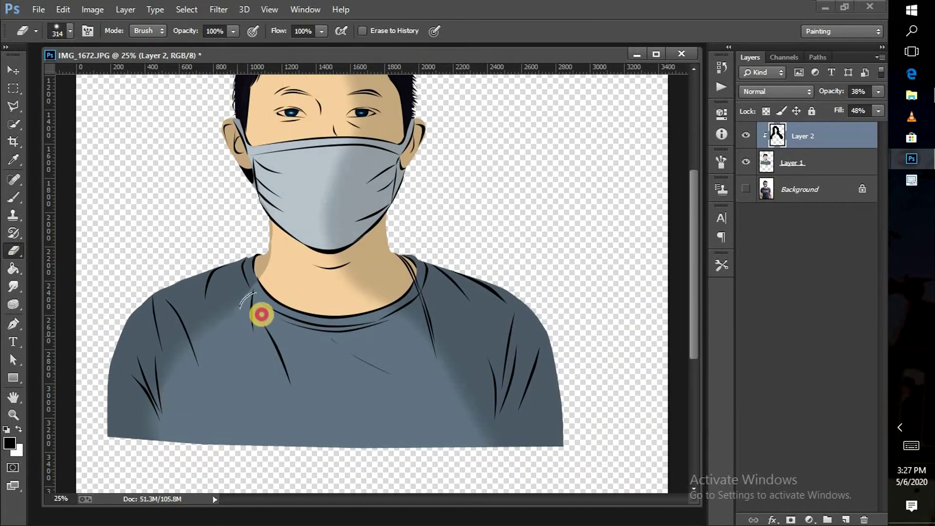
pyautogui.scroll(2, 285, 110)
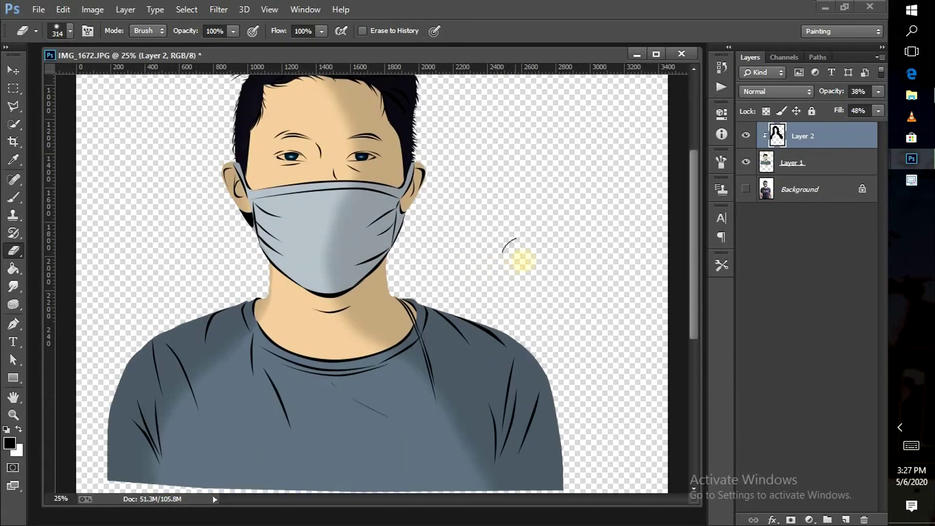
pyautogui.scroll(-4, 247, 281)
pyautogui.hotkey('ctrl', '-')
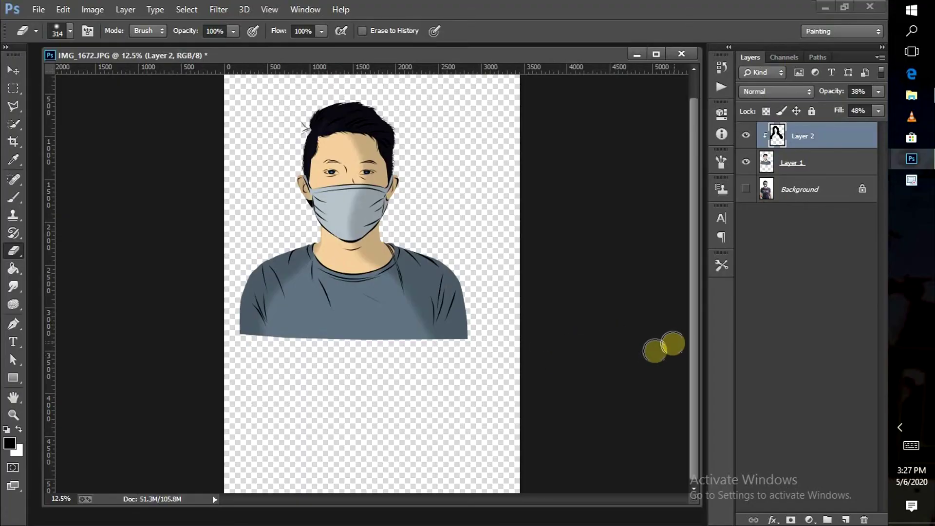
# - Merge Layer 1 and Layer 2 into a single layer
pyautogui.keyDown('shift'); pyautogui.click(843, 161); pyautogui.keyUp('shift')
pyautogui.rightClick(842, 161)
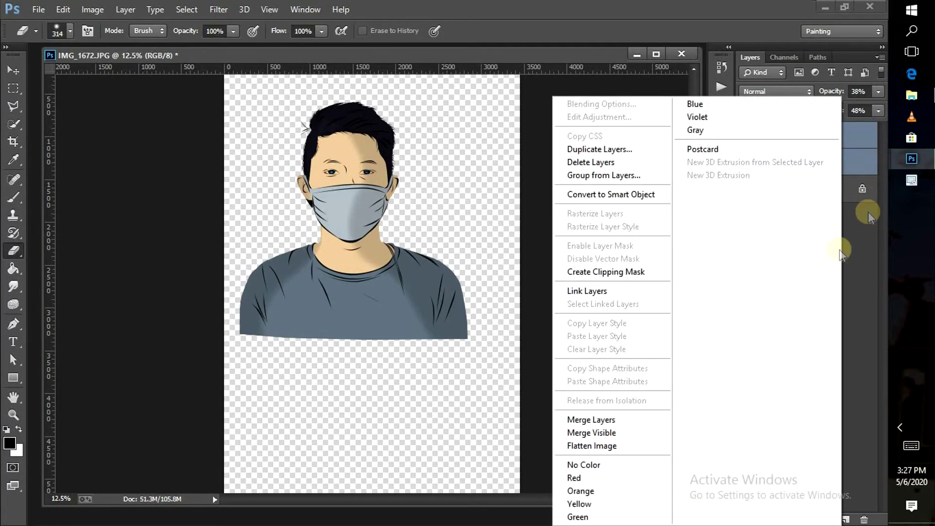
pyautogui.click(603, 419)
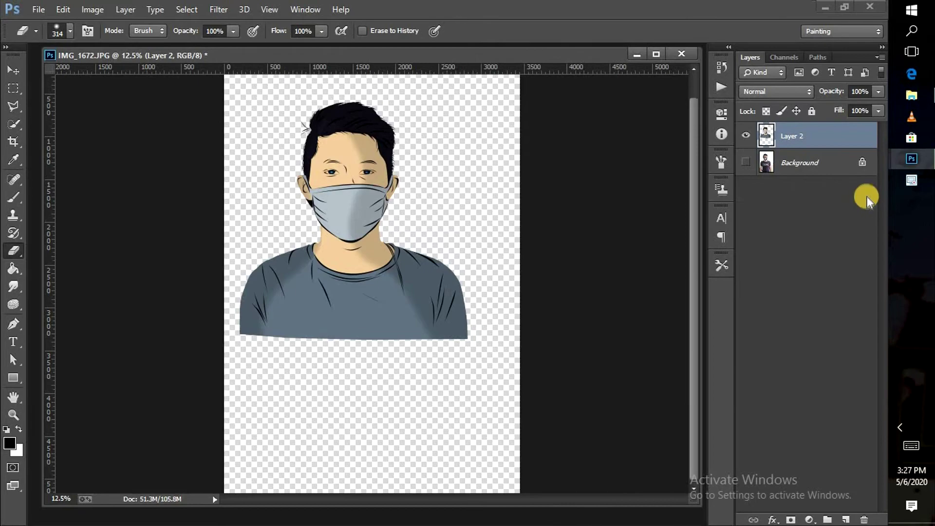
# - Crop the canvas tightly around the figure from the bottom, left and right
pyautogui.click(13, 142)
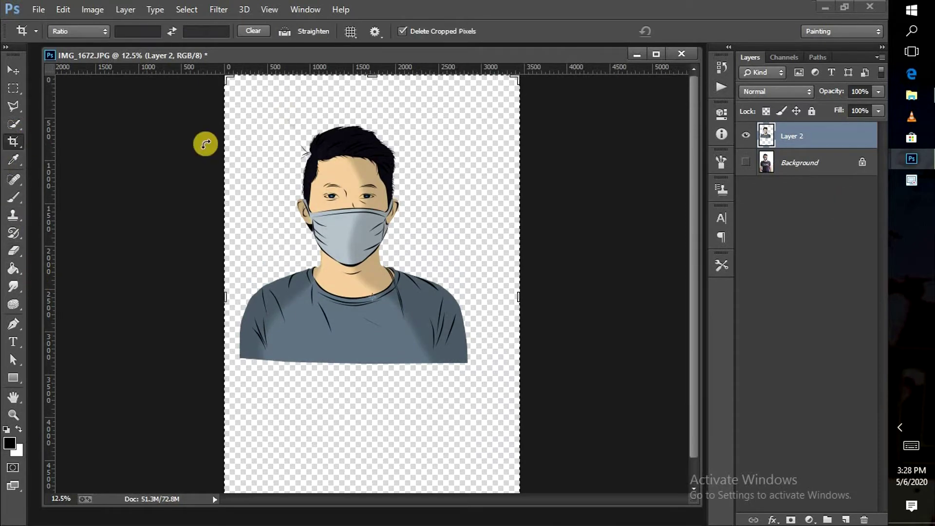
pyautogui.scroll(-1, 586, 448)
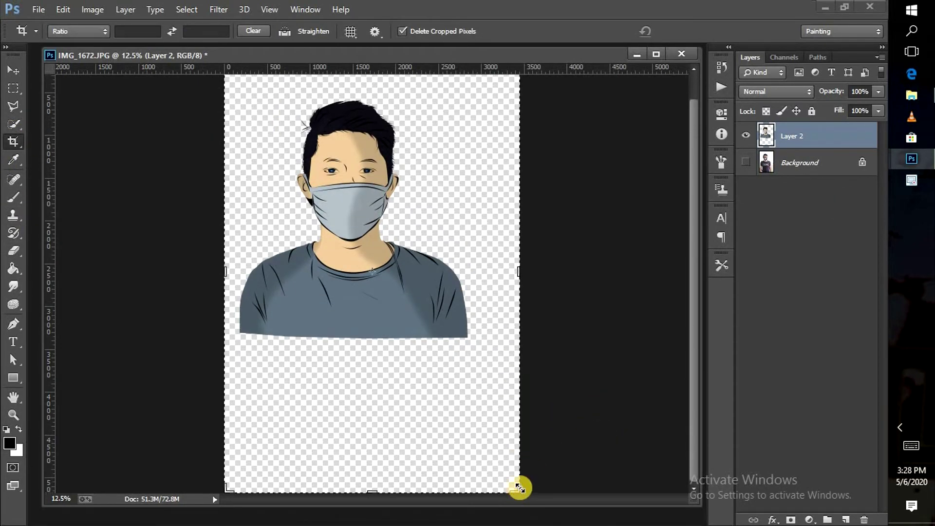
pyautogui.moveTo(518, 493); pyautogui.dragTo(496, 409)
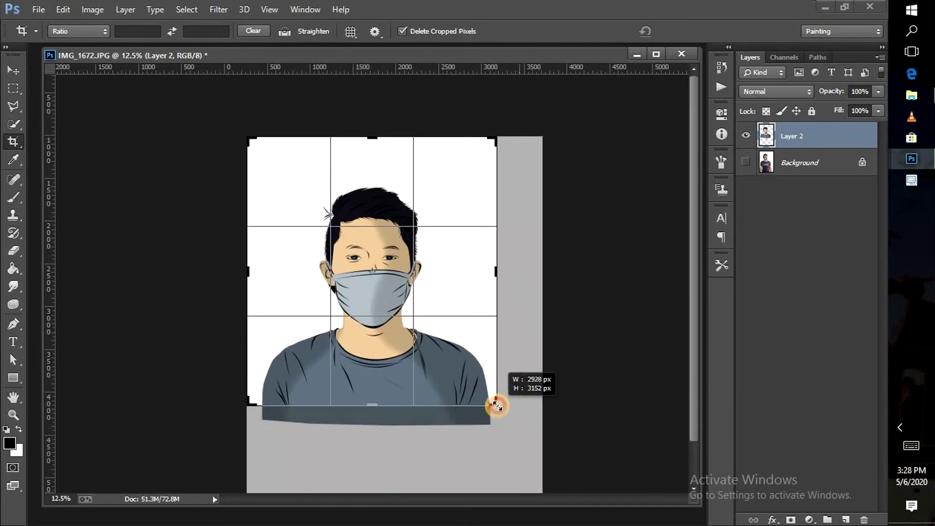
pyautogui.moveTo(495, 409); pyautogui.dragTo(497, 409)
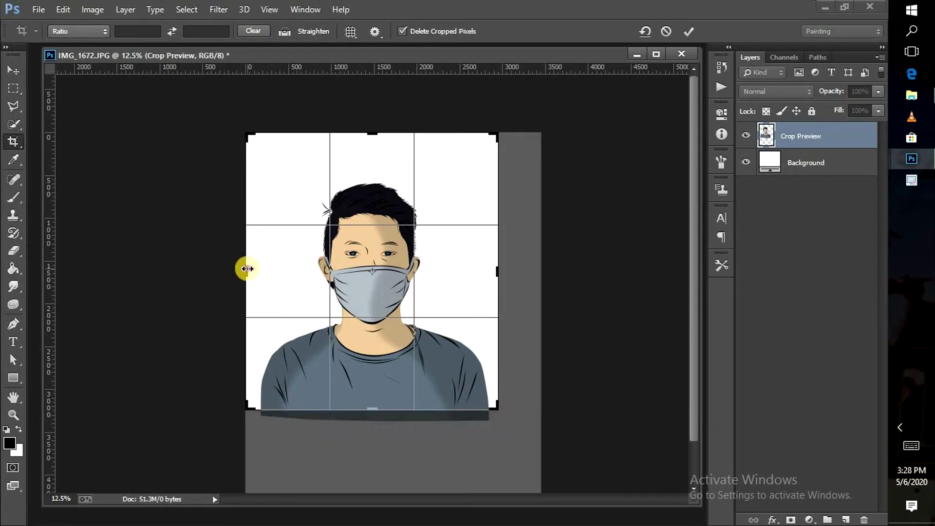
pyautogui.moveTo(247, 268); pyautogui.dragTo(251, 267)
pyautogui.moveTo(503, 271); pyautogui.dragTo(483, 269)
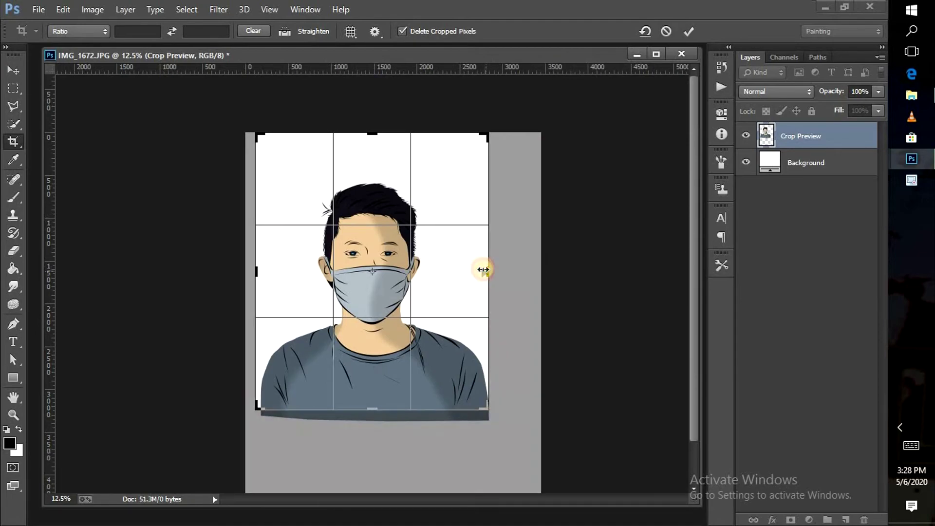
pyautogui.rightClick(451, 272)
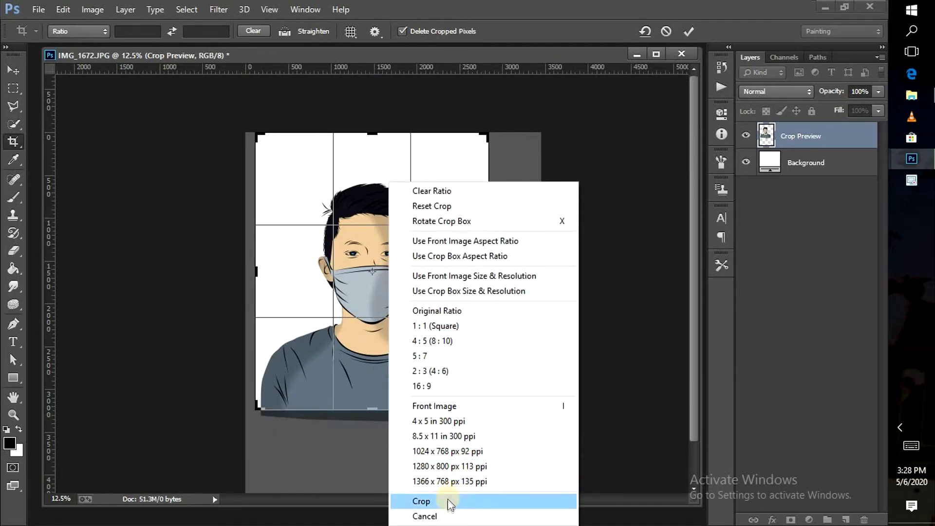
pyautogui.click(448, 501)
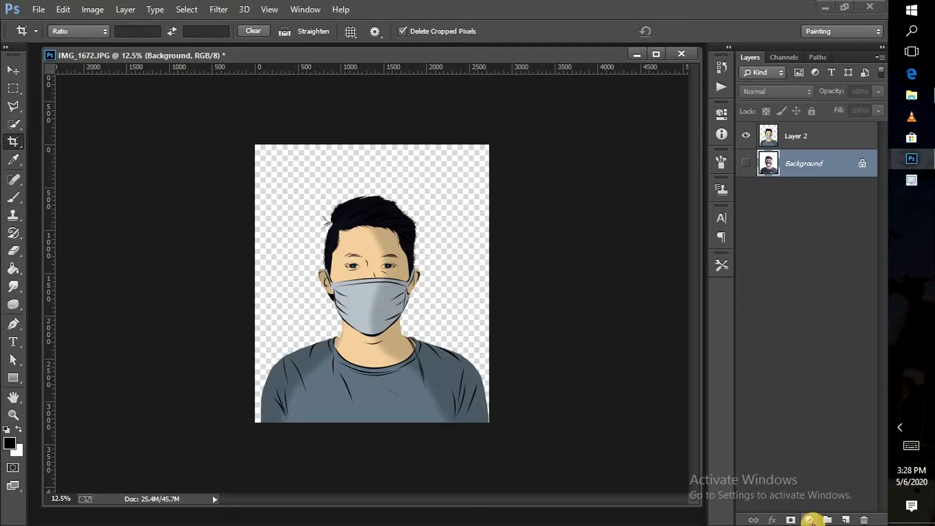
# - Add a Gradient Fill layer using the black-to-white preset behind the figure
pyautogui.click(805, 518)
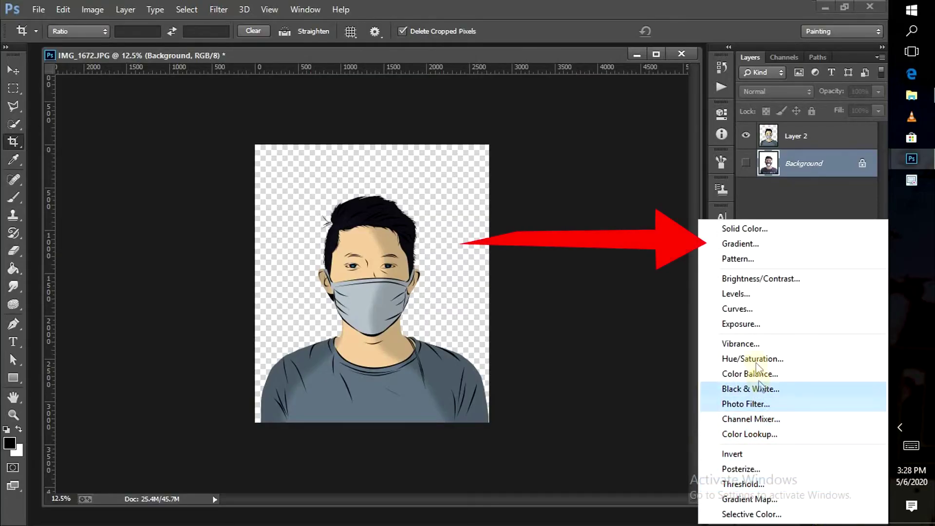
pyautogui.click(755, 249)
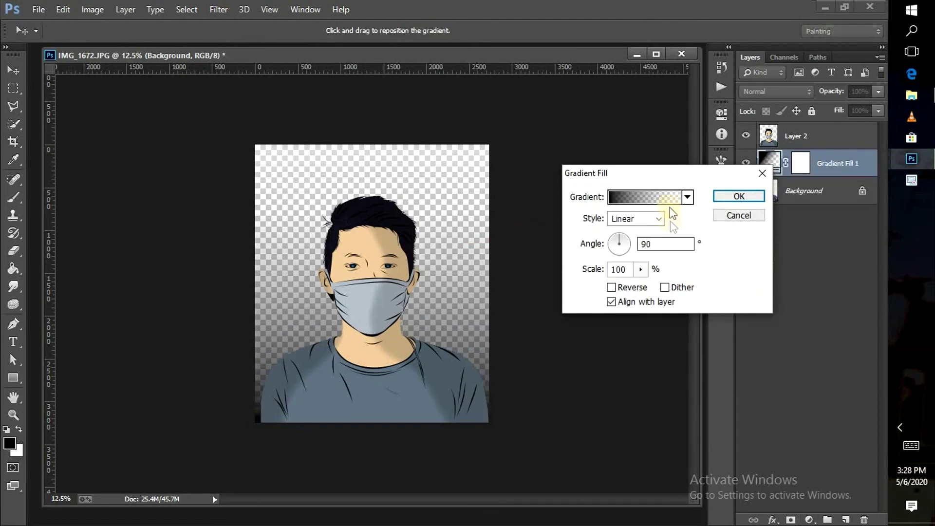
pyautogui.click(687, 197)
pyautogui.click(628, 226)
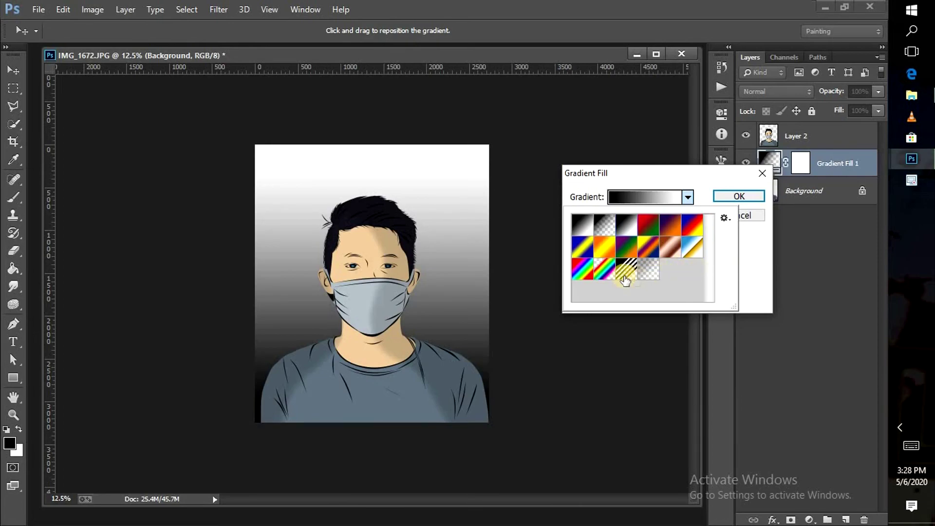
pyautogui.click(753, 194)
pyautogui.press('c')
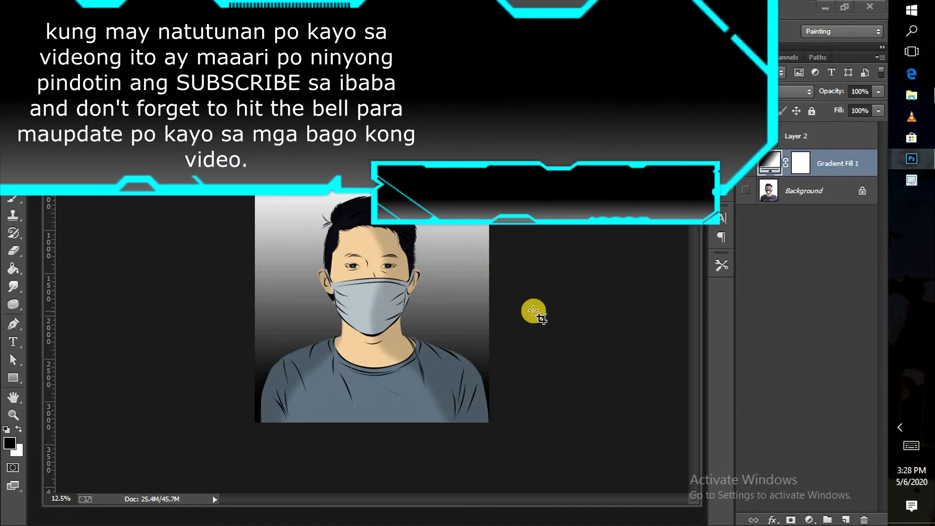
pyautogui.hotkey('ctrl', '+')
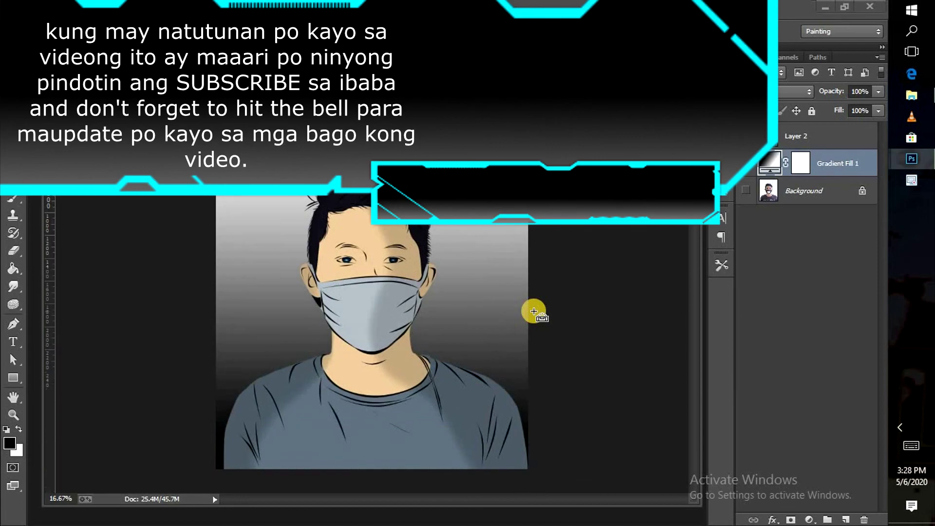
pyautogui.hotkey('ctrl', '+')
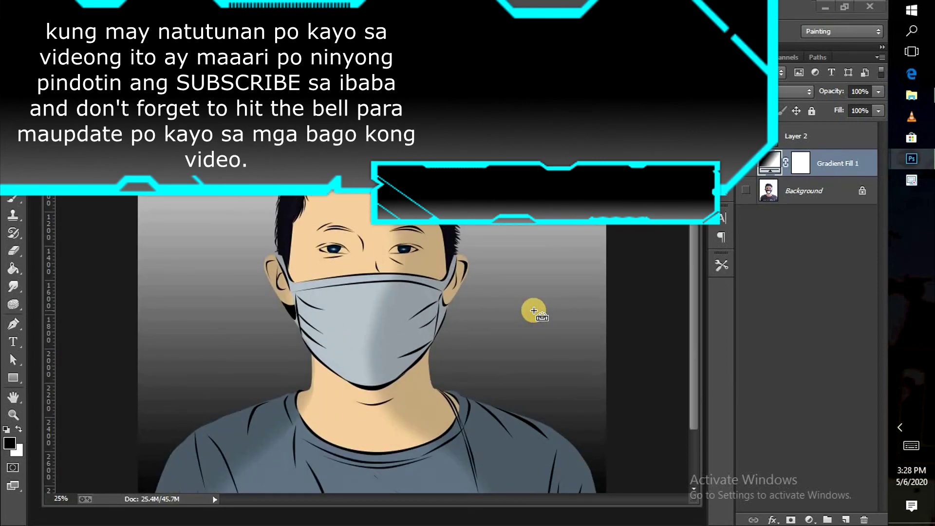
pyautogui.hotkey('ctrl', '-')
pyautogui.hotkey('ctrl', '-')
pyautogui.hotkey('ctrl', '+')
pyautogui.hotkey('ctrl', '+')
pyautogui.moveTo(695, 250); pyautogui.dragTo(694, 295)
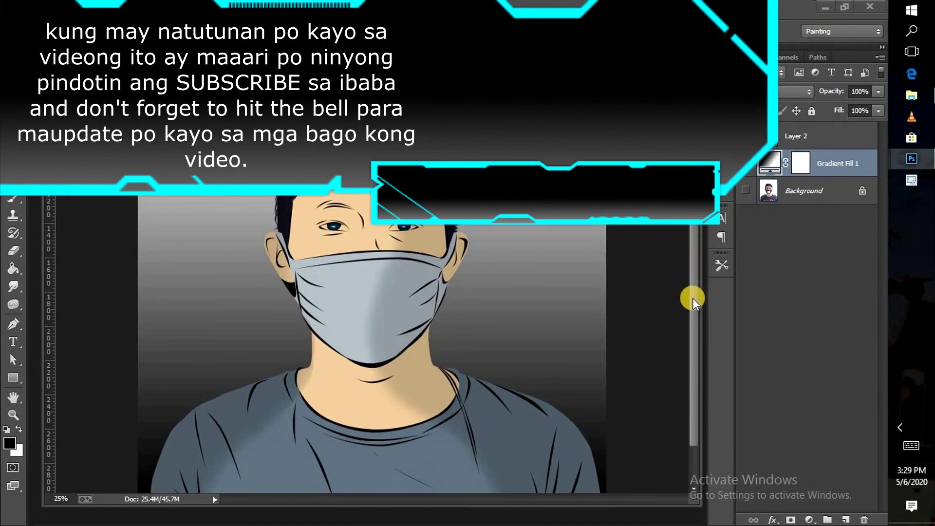